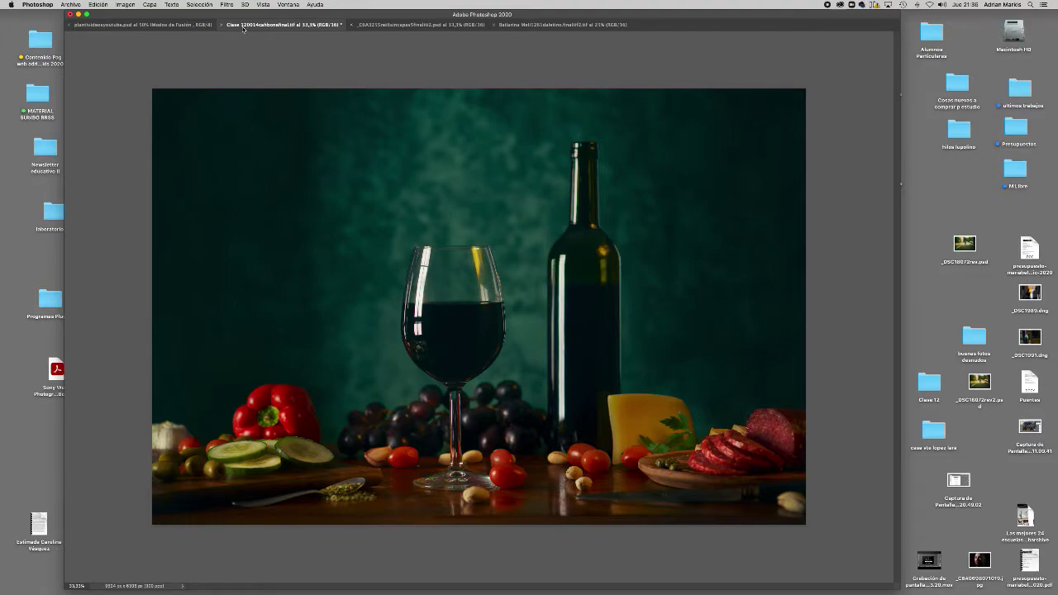
Show the hidden panels, close the History panel, and reposition the document window and the Layers panel
{"action": "key", "text": "Tab"}
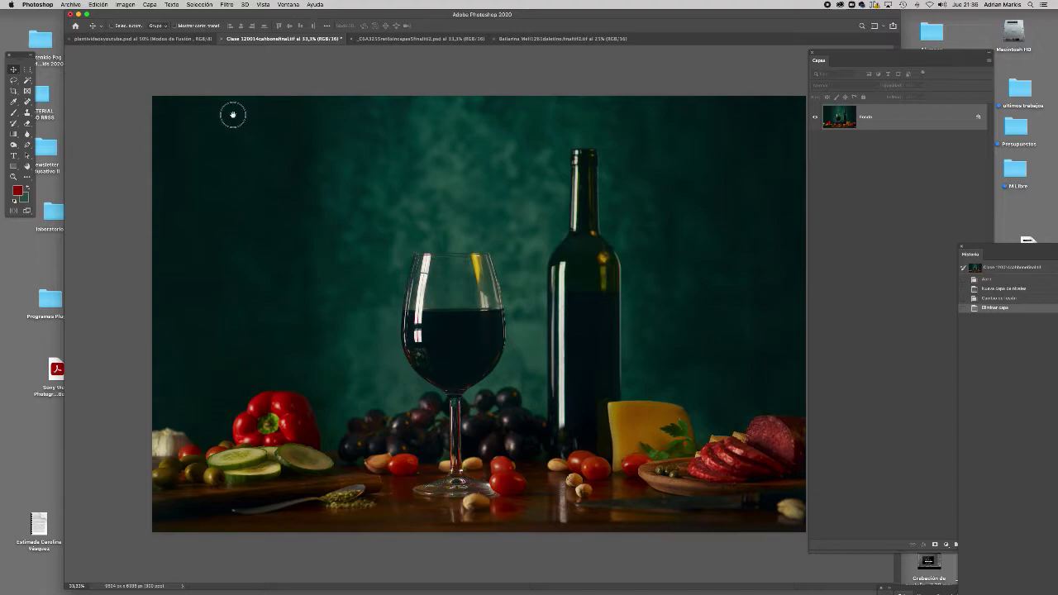
{"action": "left_click_drag", "start_coordinate": [230, 15], "coordinate": [178, 10]}
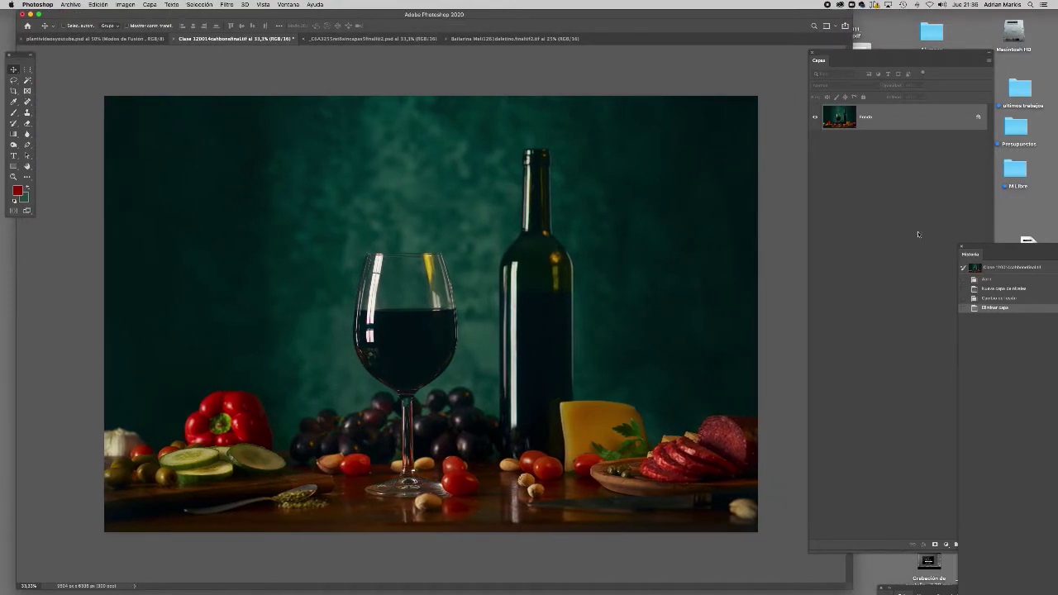
{"action": "left_click", "coordinate": [961, 246]}
{"action": "left_click_drag", "start_coordinate": [858, 68], "coordinate": [885, 40]}
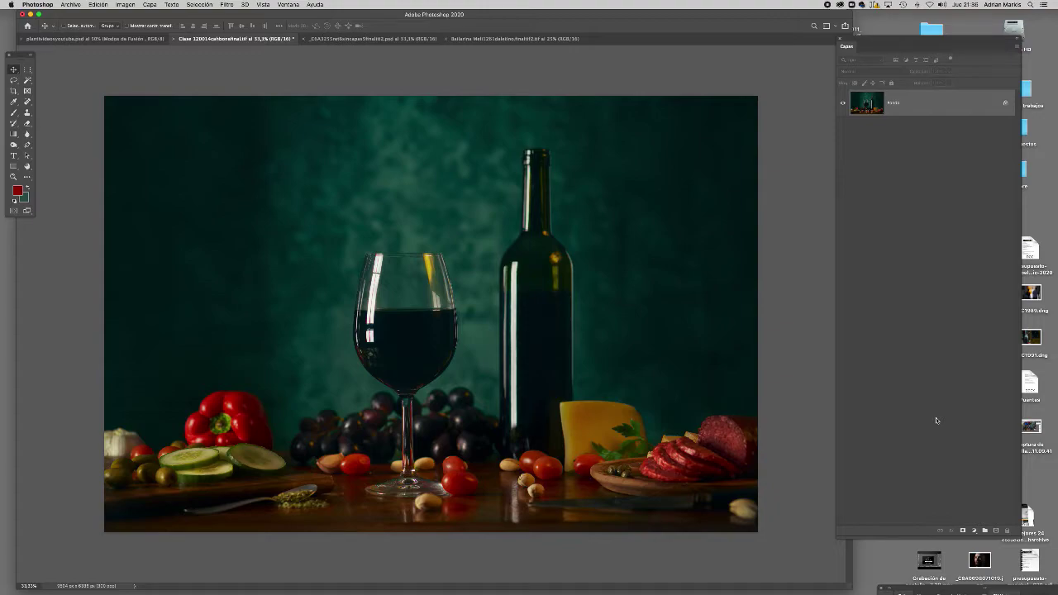
Try brightening the photo with a duplicate of the background layer in Trama (Screen) mode, compare it, and delete the duplicate
{"action": "left_click", "coordinate": [974, 531]}
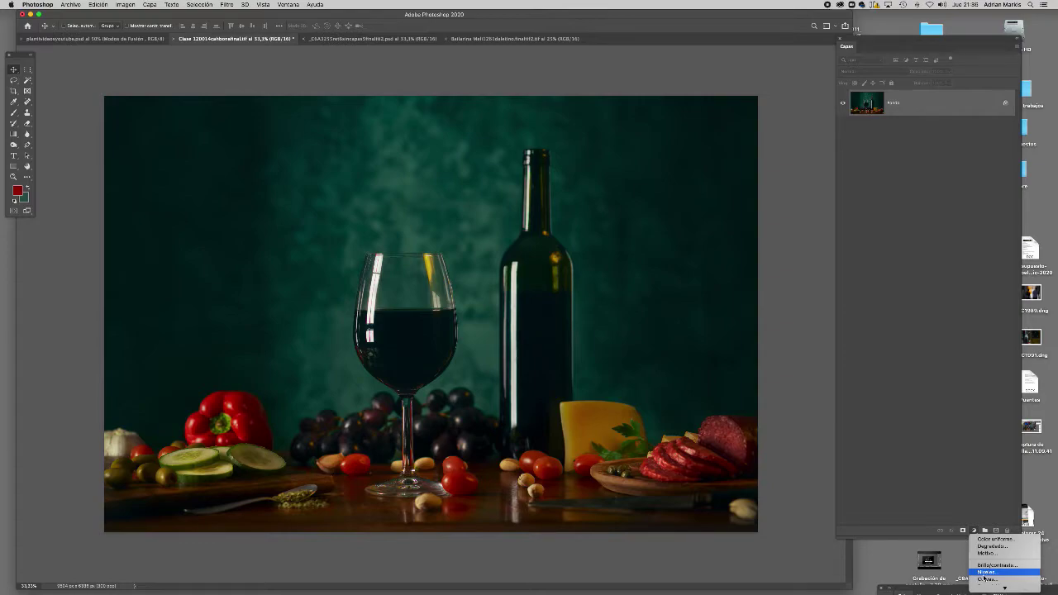
{"action": "left_click", "coordinate": [985, 572]}
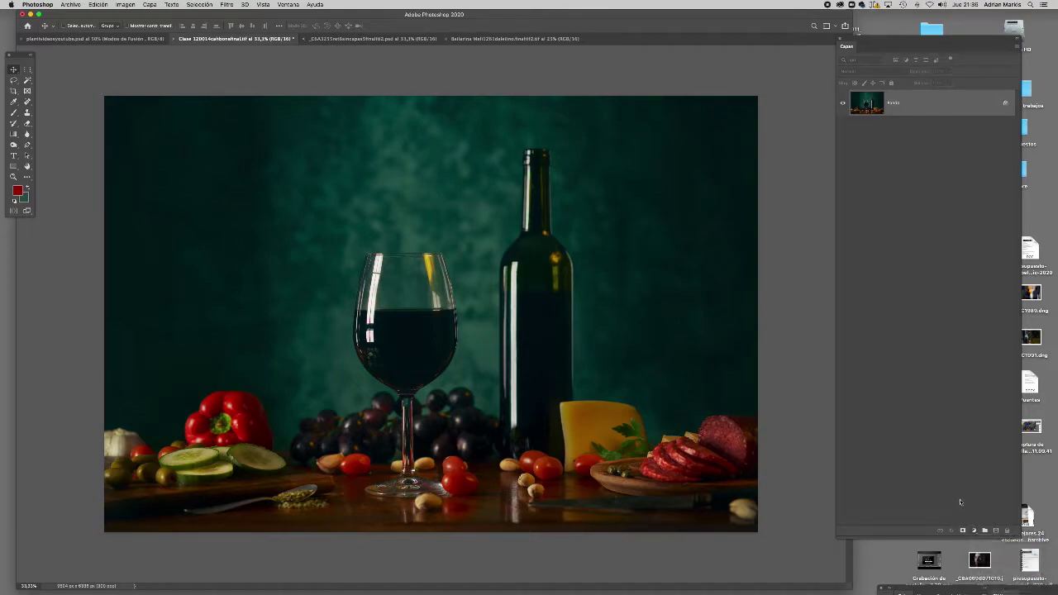
{"action": "key", "text": "ctrl+j"}
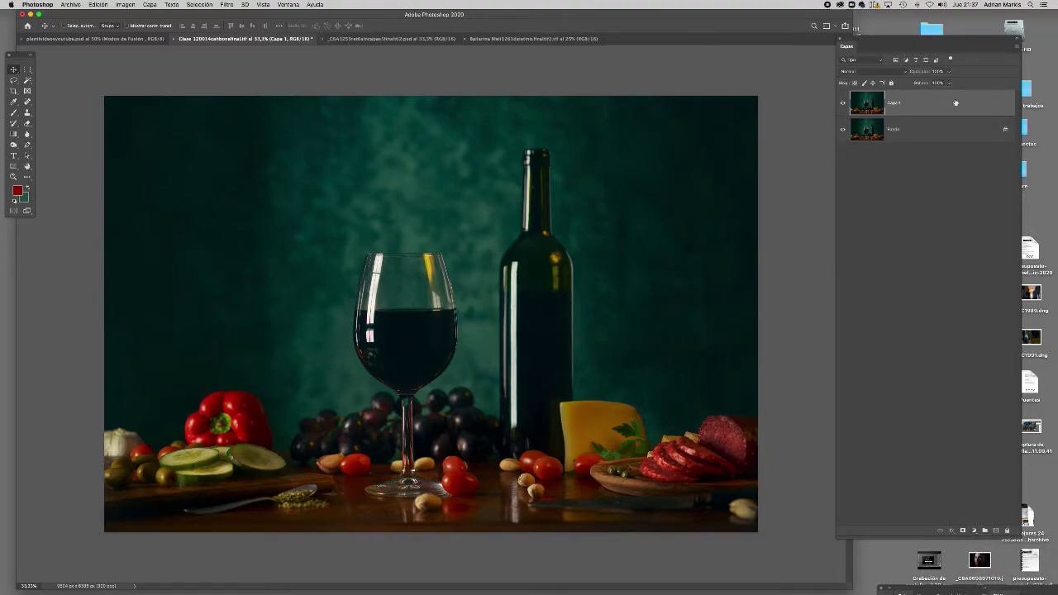
{"action": "left_click", "coordinate": [896, 71]}
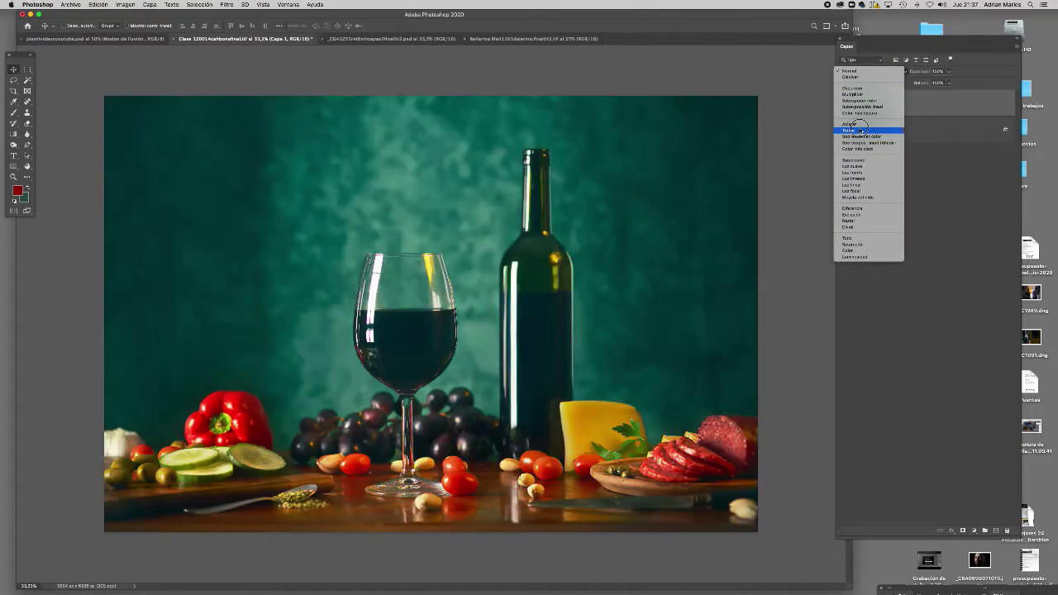
{"action": "left_click", "coordinate": [861, 131]}
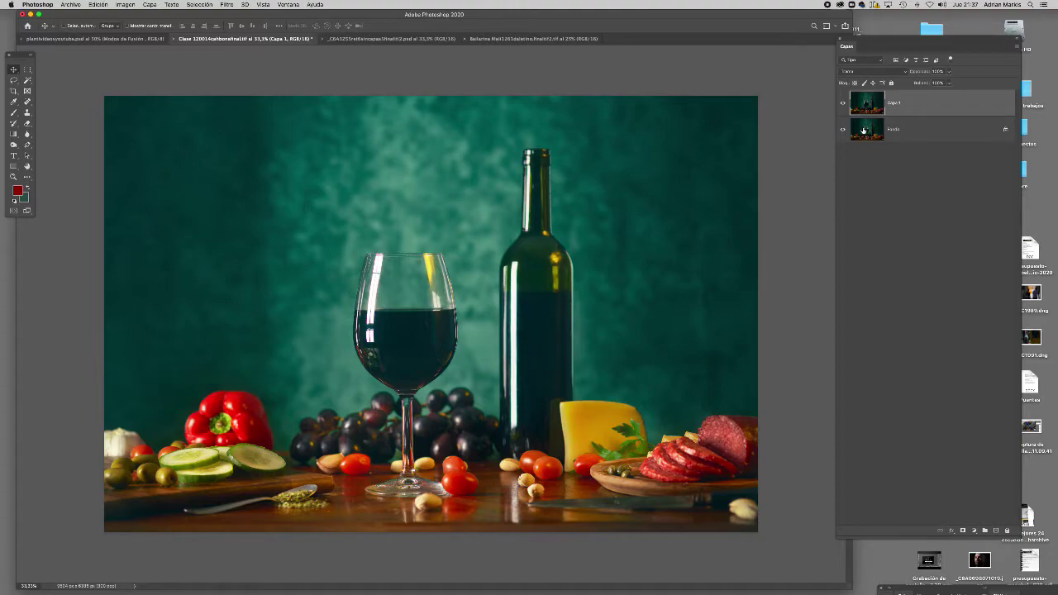
{"action": "left_click", "coordinate": [843, 103]}
{"action": "left_click", "coordinate": [842, 104]}
{"action": "key", "text": "Delete"}
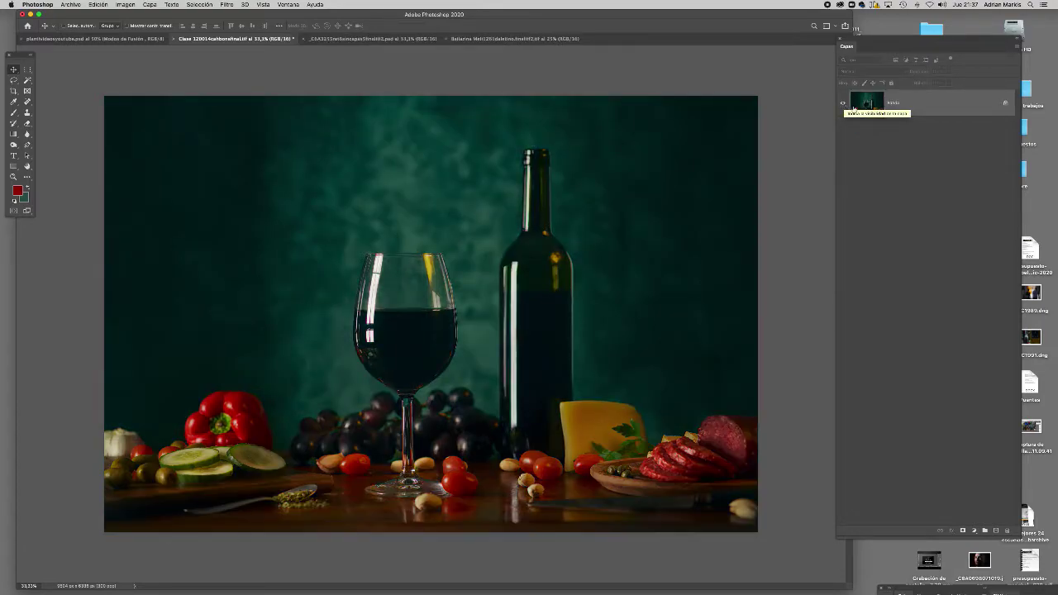
Add a Levels adjustment layer above the background and set its blend mode to Trama (Screen)
{"action": "left_click", "coordinate": [974, 530]}
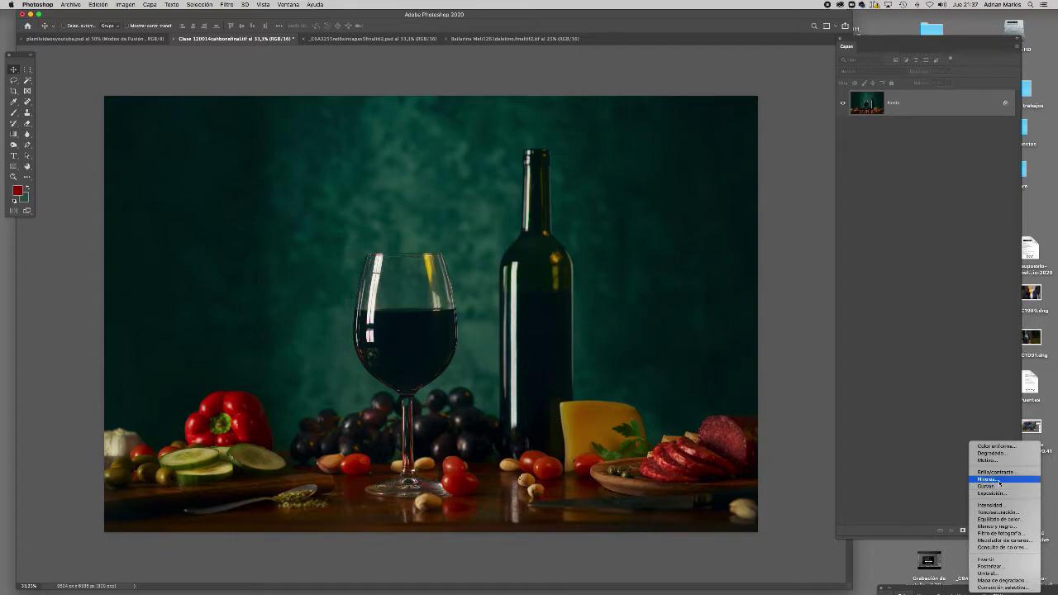
{"action": "left_click", "coordinate": [992, 479]}
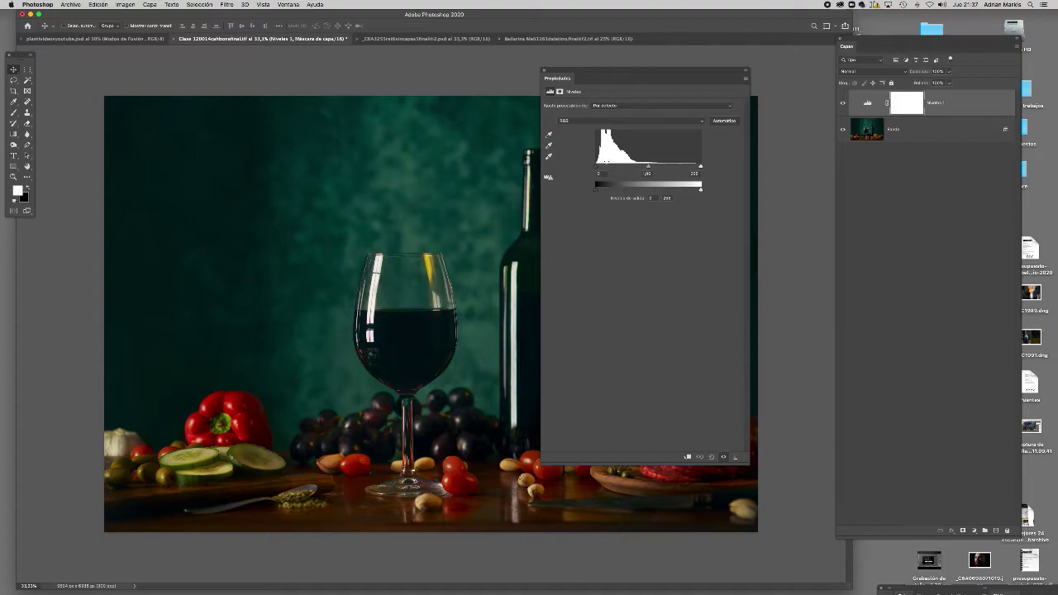
{"action": "left_click", "coordinate": [543, 70]}
{"action": "left_click", "coordinate": [855, 72]}
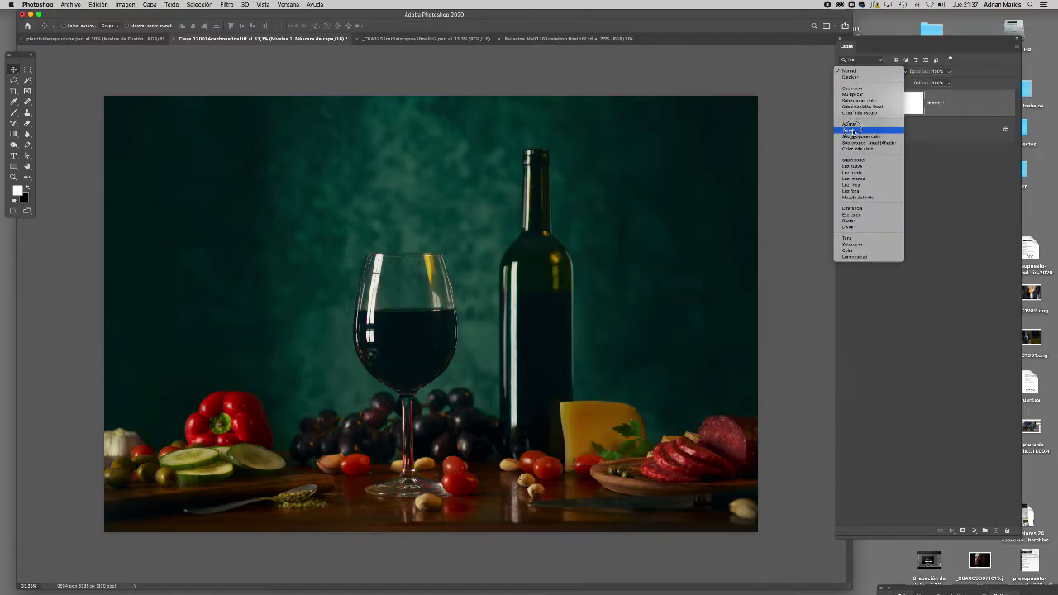
{"action": "left_click", "coordinate": [859, 129]}
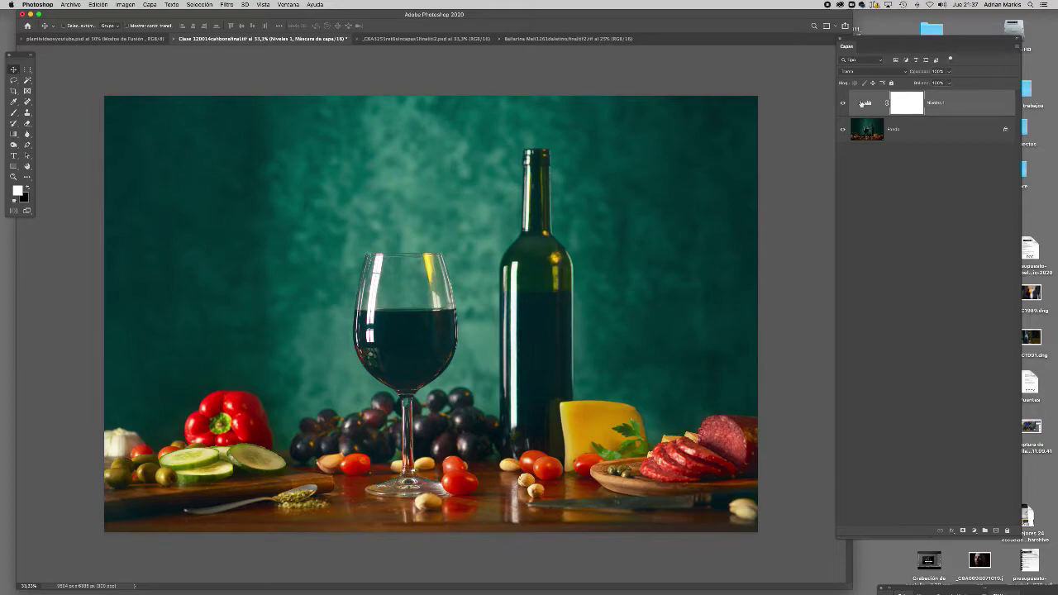
Raise the black input point of the Levels layer slightly and compare the image with and without it
{"action": "double_click", "coordinate": [865, 103]}
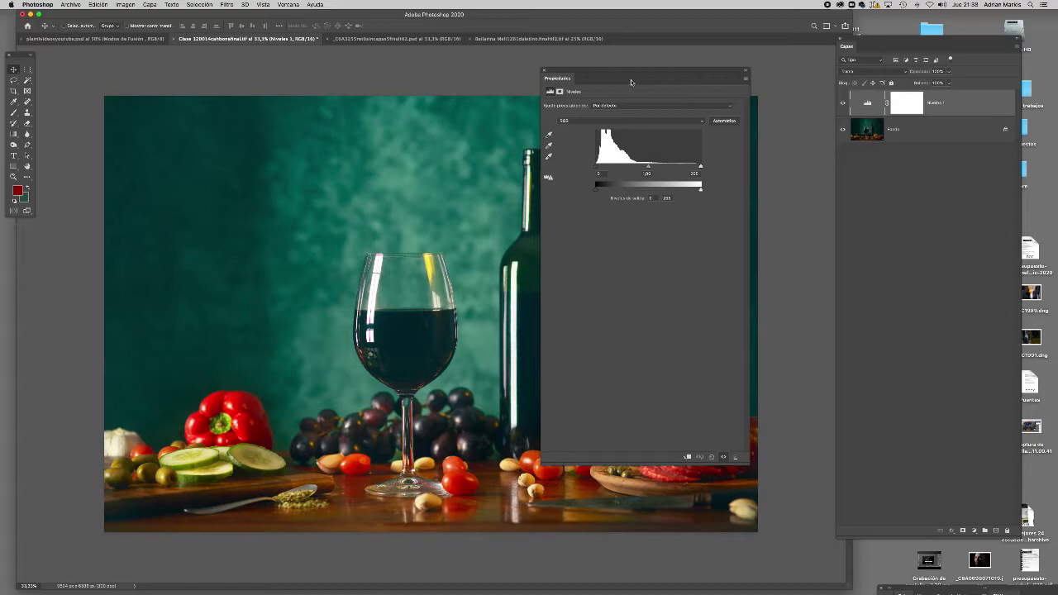
{"action": "left_click_drag", "start_coordinate": [628, 75], "coordinate": [810, 119]}
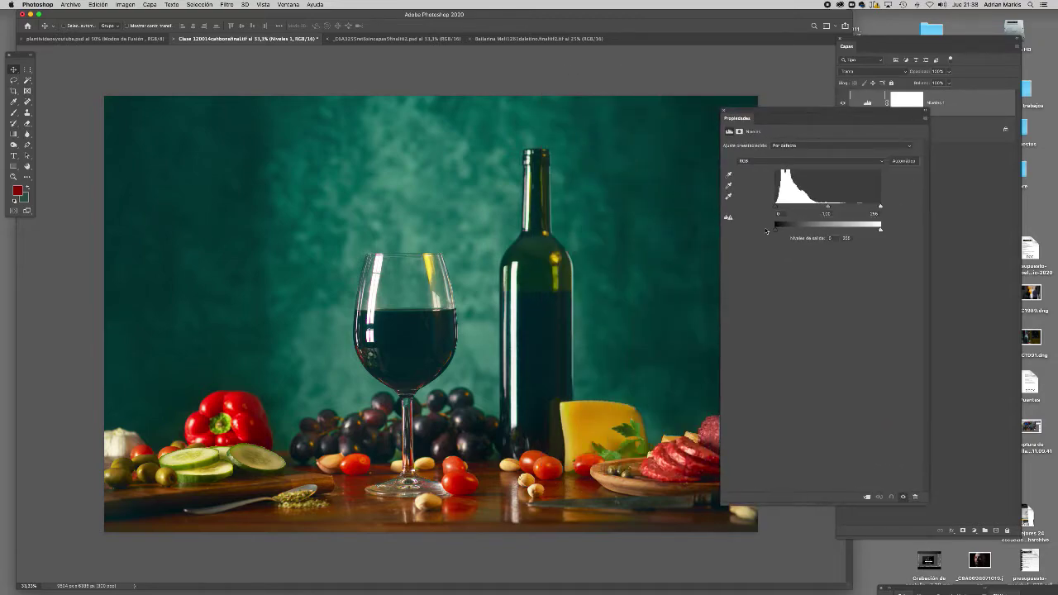
{"action": "left_click_drag", "start_coordinate": [777, 207], "coordinate": [778, 209]}
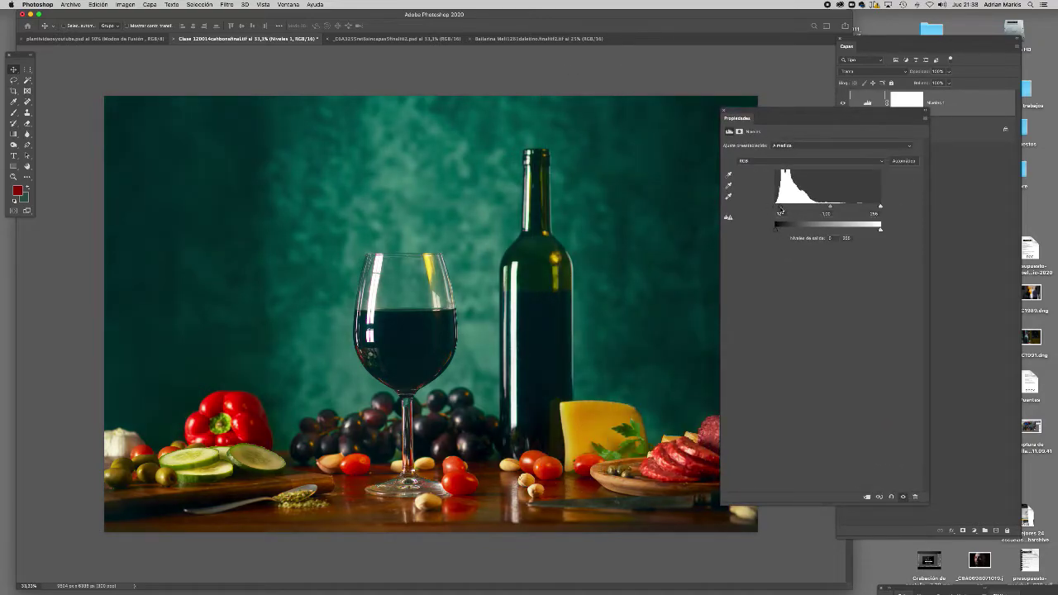
{"action": "left_click", "coordinate": [723, 111]}
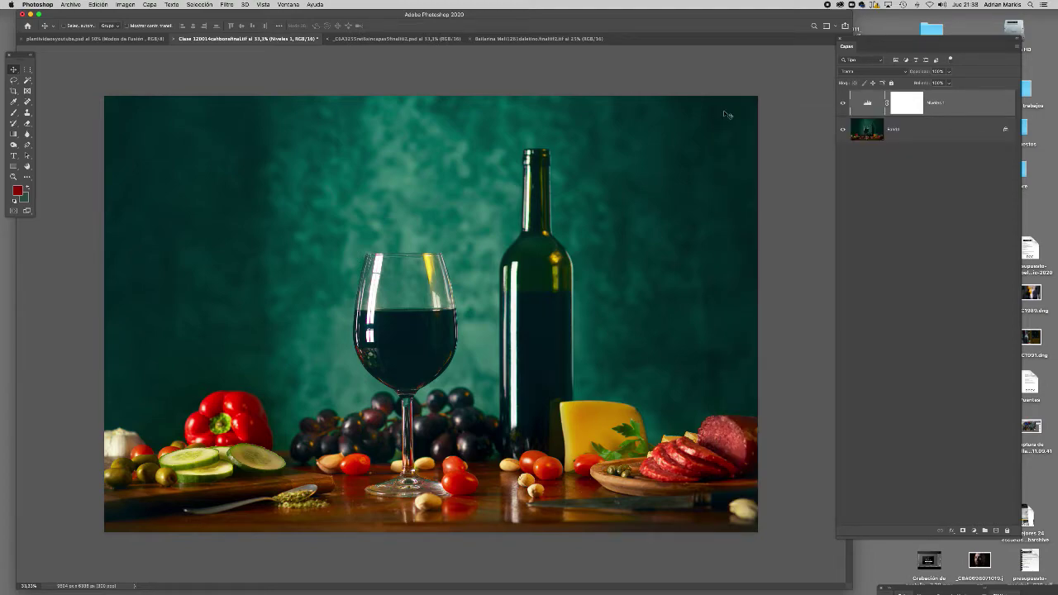
{"action": "left_click", "coordinate": [842, 104]}
{"action": "left_click", "coordinate": [843, 104]}
Invert the Levels mask to black and brush white at 29% opacity over the food along the table
{"action": "left_click", "coordinate": [918, 102]}
{"action": "key", "text": "super+i"}
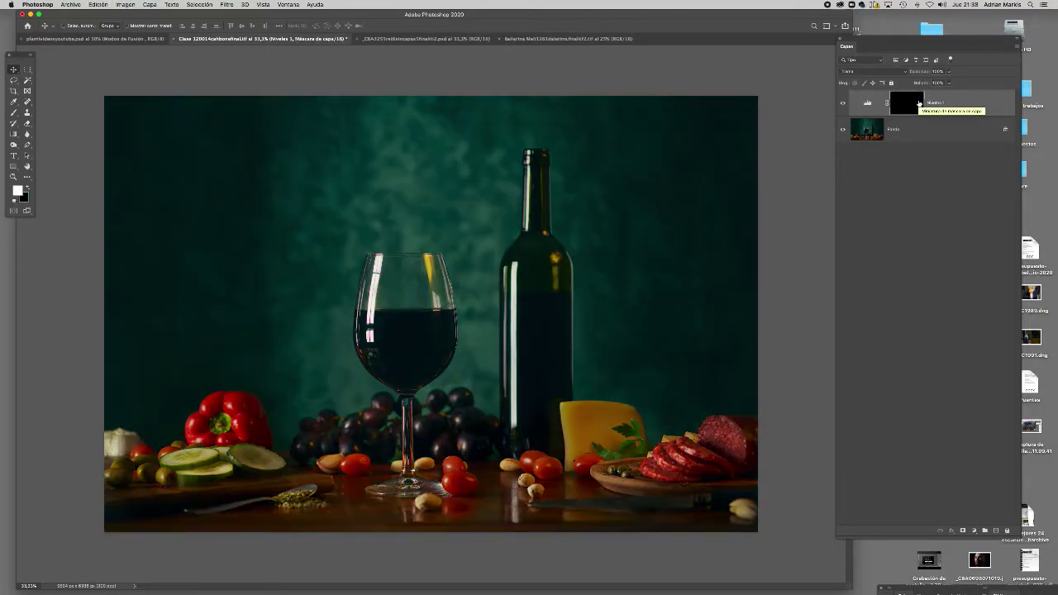
{"action": "left_click", "coordinate": [13, 112]}
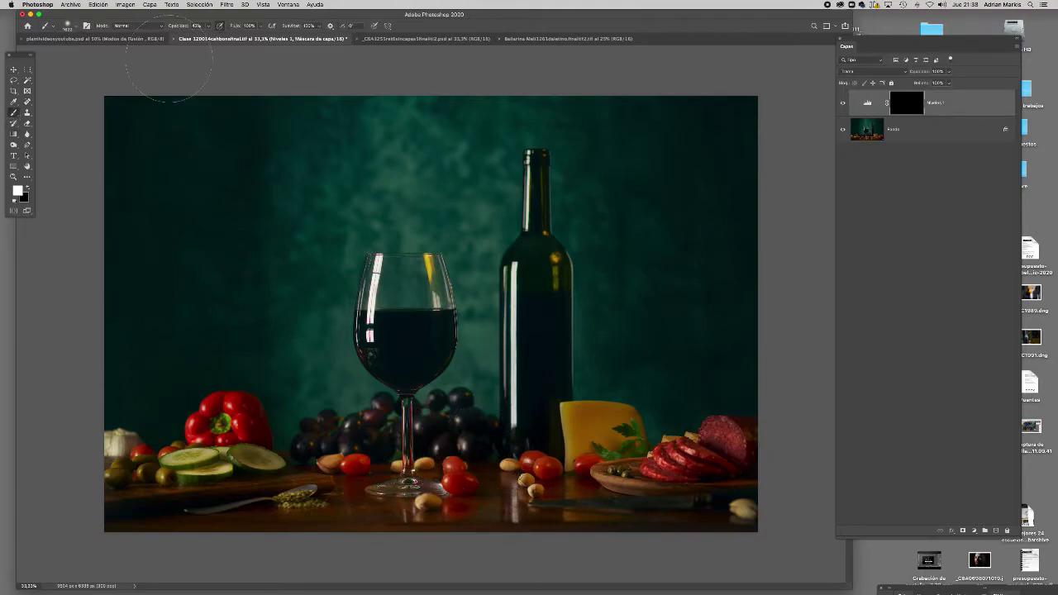
{"action": "left_click_drag", "start_coordinate": [207, 35], "coordinate": [201, 35]}
{"action": "left_click_drag", "start_coordinate": [529, 451], "coordinate": [545, 462]}
{"action": "mouse_move", "coordinate": [273, 453]}
{"action": "left_mouse_down"}
{"action": "mouse_move", "coordinate": [311, 456]}
{"action": "mouse_move", "coordinate": [103, 457]}
{"action": "mouse_move", "coordinate": [92, 468]}
{"action": "mouse_move", "coordinate": [229, 480]}
{"action": "mouse_move", "coordinate": [487, 478]}
{"action": "mouse_move", "coordinate": [288, 460]}
{"action": "mouse_move", "coordinate": [346, 433]}
{"action": "mouse_move", "coordinate": [325, 443]}
{"action": "mouse_move", "coordinate": [730, 456]}
{"action": "mouse_move", "coordinate": [516, 461]}
{"action": "mouse_move", "coordinate": [730, 468]}
{"action": "mouse_move", "coordinate": [450, 449]}
{"action": "mouse_move", "coordinate": [615, 446]}
{"action": "left_mouse_up"}
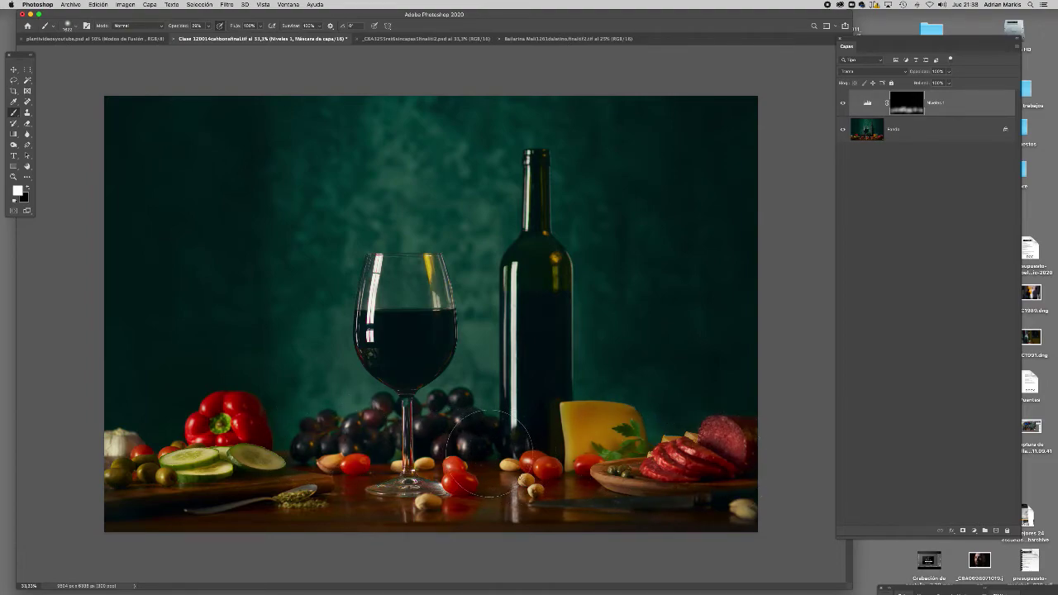
{"action": "key", "text": "super+minus"}
{"action": "left_click_drag", "start_coordinate": [496, 417], "coordinate": [438, 408]}
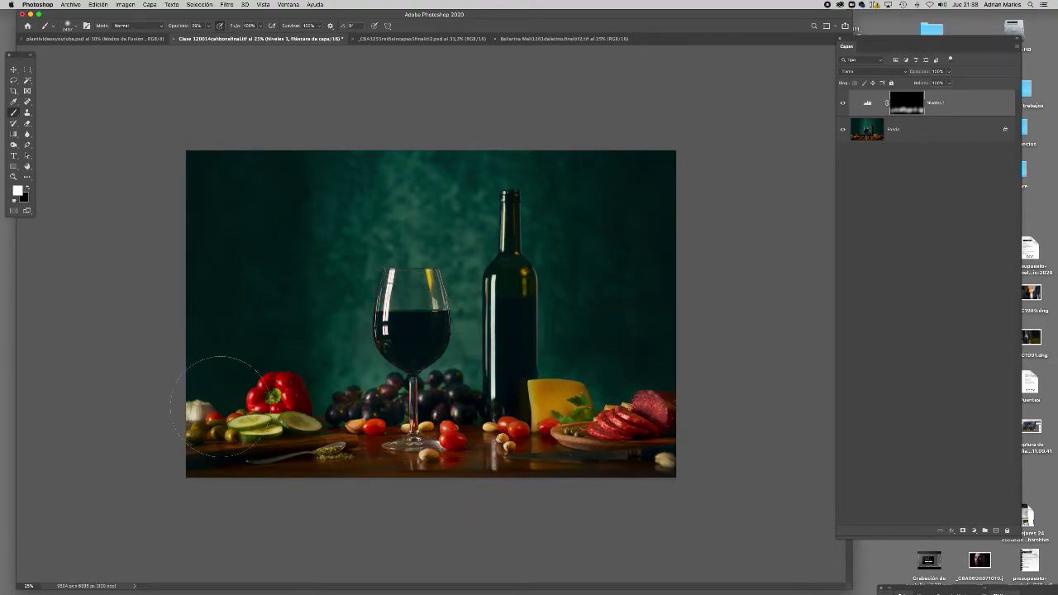
{"action": "left_click", "coordinate": [844, 103]}
{"action": "left_click", "coordinate": [844, 102]}
Add a second Levels adjustment layer in Multiplicar (Multiply) mode and invert its mask to black
{"action": "left_click", "coordinate": [867, 103]}
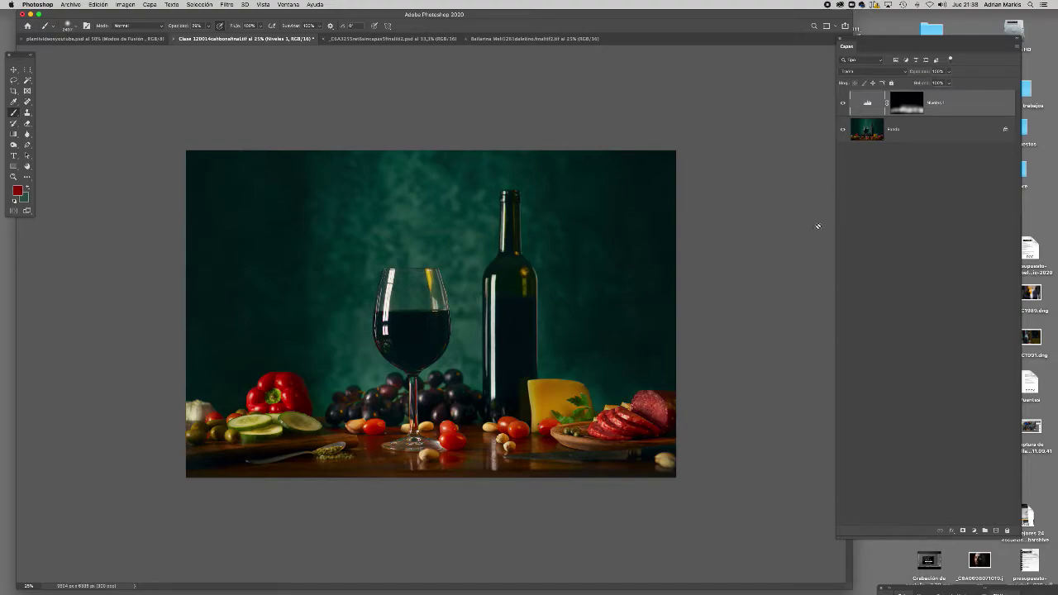
{"action": "left_click", "coordinate": [973, 529]}
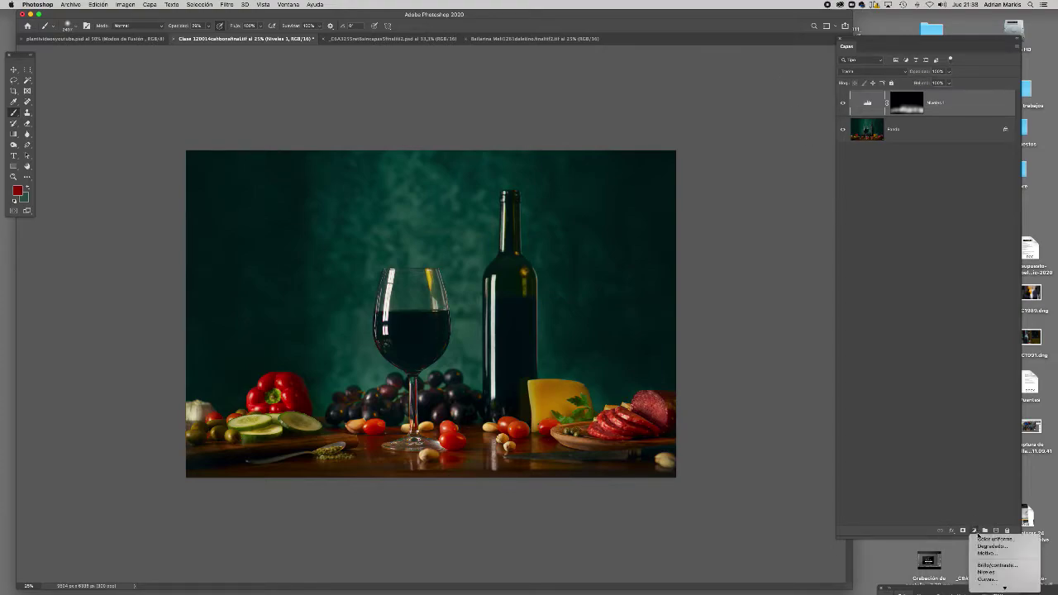
{"action": "left_click", "coordinate": [989, 572]}
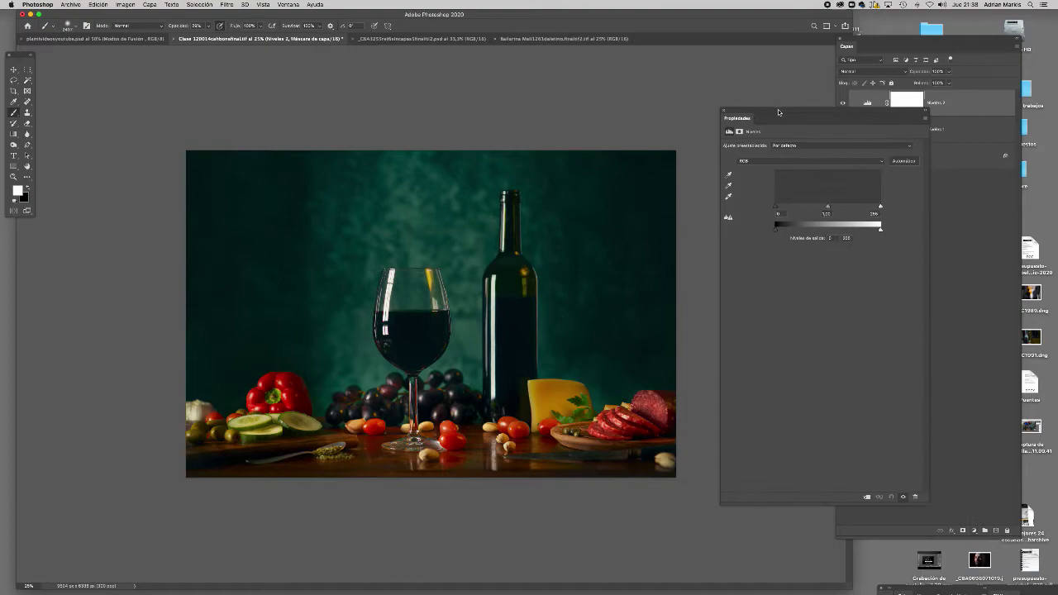
{"action": "left_click", "coordinate": [724, 112]}
{"action": "left_click", "coordinate": [849, 72]}
{"action": "left_click", "coordinate": [855, 99]}
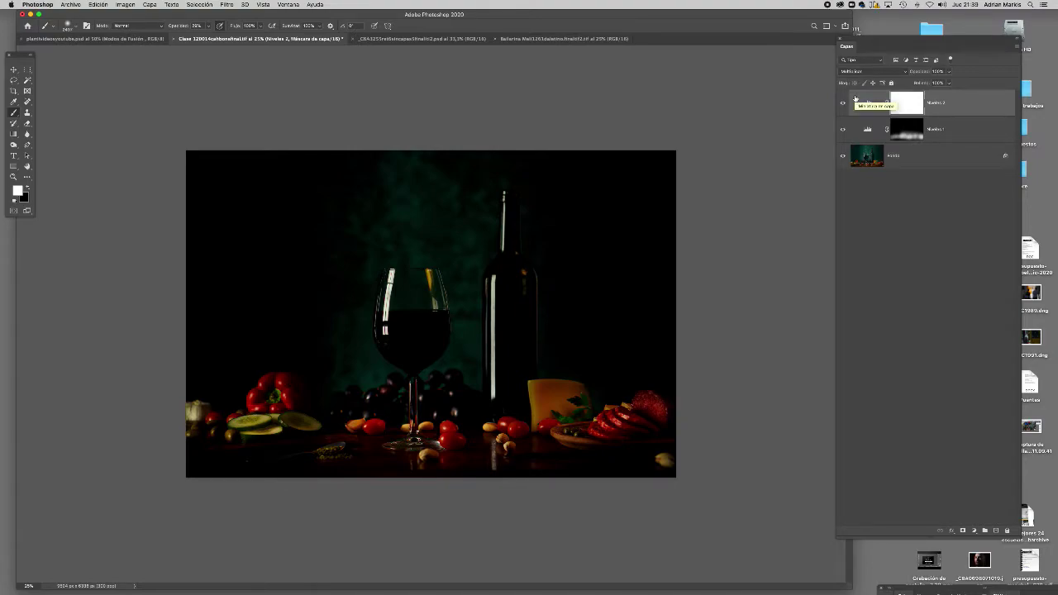
{"action": "key", "text": "super+i"}
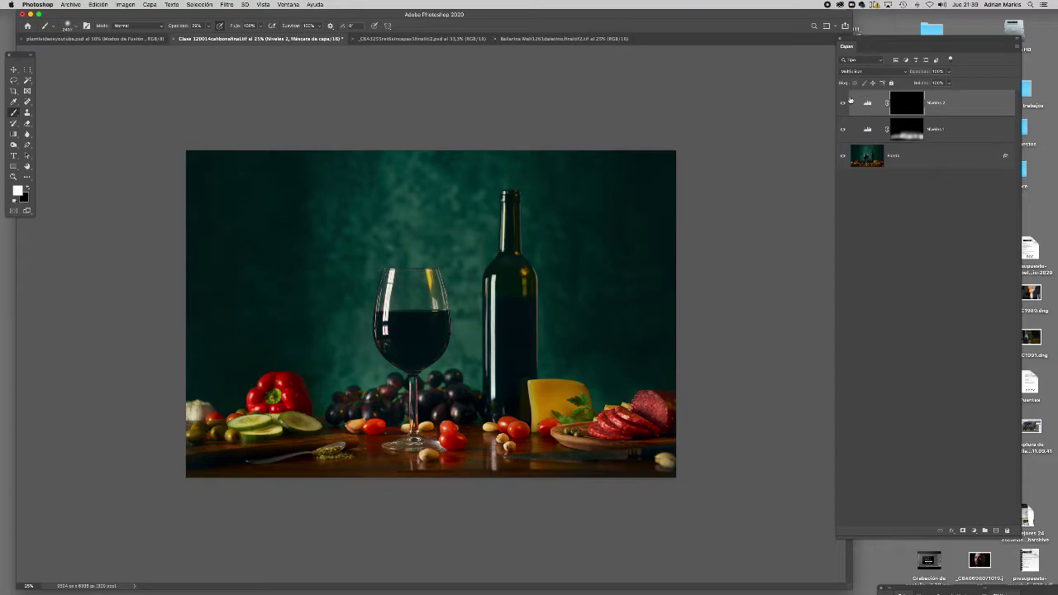
Brush white at 14% opacity on the second Levels mask over the bright central backdrop and around the bottle
{"action": "left_click", "coordinate": [208, 26]}
{"action": "left_click_drag", "start_coordinate": [207, 39], "coordinate": [195, 39]}
{"action": "mouse_move", "coordinate": [432, 214]}
{"action": "left_mouse_down"}
{"action": "mouse_move", "coordinate": [354, 166]}
{"action": "mouse_move", "coordinate": [405, 355]}
{"action": "mouse_move", "coordinate": [404, 318]}
{"action": "mouse_move", "coordinate": [384, 351]}
{"action": "mouse_move", "coordinate": [372, 352]}
{"action": "mouse_move", "coordinate": [367, 298]}
{"action": "mouse_move", "coordinate": [402, 242]}
{"action": "mouse_move", "coordinate": [389, 189]}
{"action": "mouse_move", "coordinate": [406, 184]}
{"action": "mouse_move", "coordinate": [421, 343]}
{"action": "mouse_move", "coordinate": [461, 352]}
{"action": "mouse_move", "coordinate": [350, 351]}
{"action": "mouse_move", "coordinate": [413, 384]}
{"action": "mouse_move", "coordinate": [403, 397]}
{"action": "mouse_move", "coordinate": [397, 384]}
{"action": "mouse_move", "coordinate": [376, 388]}
{"action": "mouse_move", "coordinate": [372, 363]}
{"action": "mouse_move", "coordinate": [361, 369]}
{"action": "mouse_move", "coordinate": [414, 347]}
{"action": "mouse_move", "coordinate": [442, 355]}
{"action": "mouse_move", "coordinate": [430, 347]}
{"action": "mouse_move", "coordinate": [460, 258]}
{"action": "mouse_move", "coordinate": [405, 186]}
{"action": "mouse_move", "coordinate": [418, 264]}
{"action": "mouse_move", "coordinate": [500, 186]}
{"action": "mouse_move", "coordinate": [492, 165]}
{"action": "mouse_move", "coordinate": [537, 330]}
{"action": "mouse_move", "coordinate": [541, 397]}
{"action": "left_mouse_up"}
{"action": "key", "text": "bracketleft"}
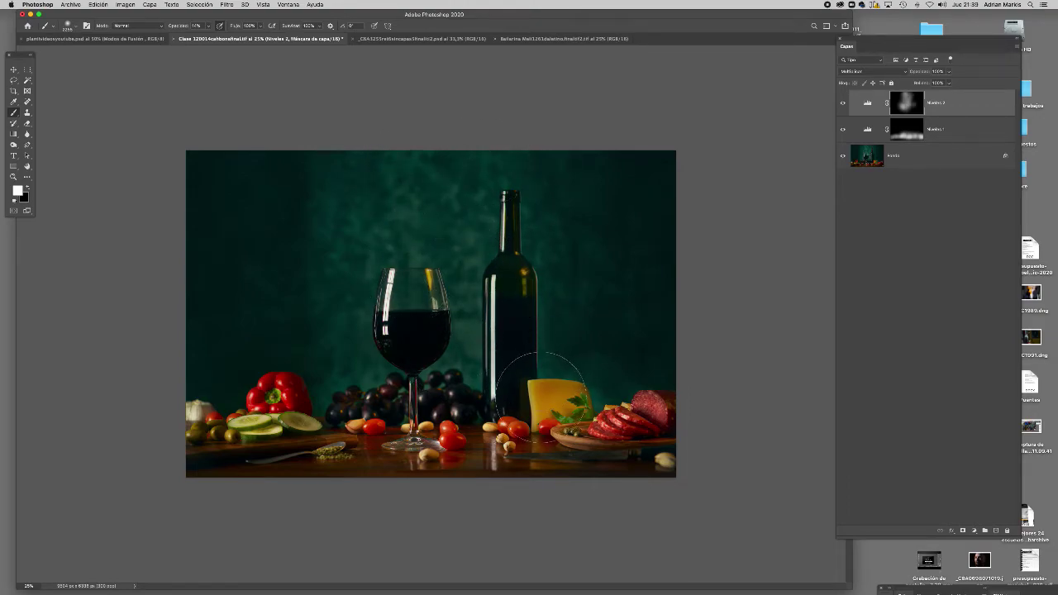
Add a Hue/Saturation adjustment clipped to the second Levels layer, lower its saturation slightly, and compare the effect
{"action": "left_click", "coordinate": [867, 102]}
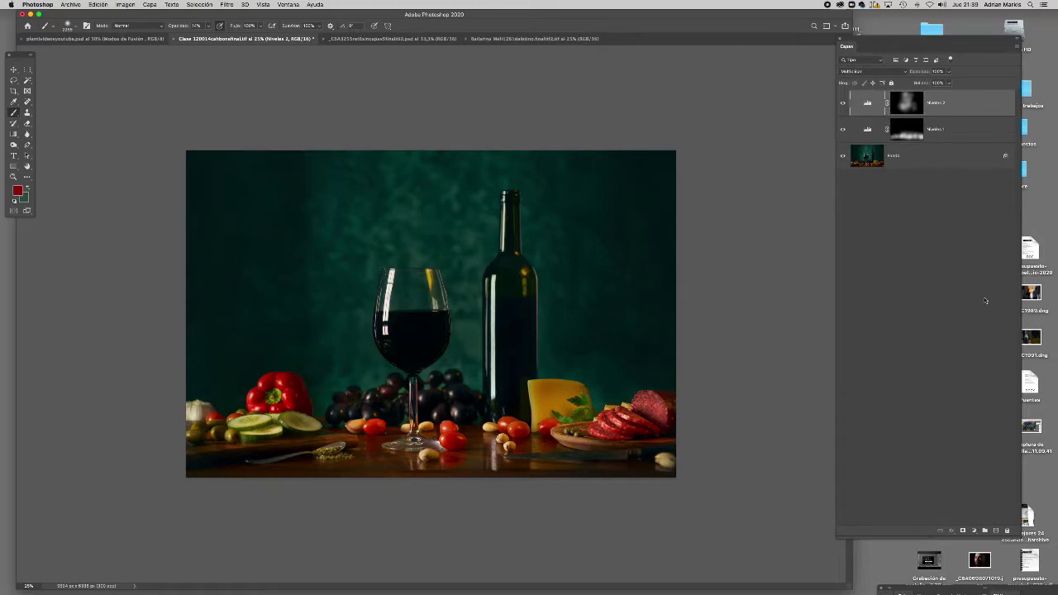
{"action": "left_click", "coordinate": [962, 530]}
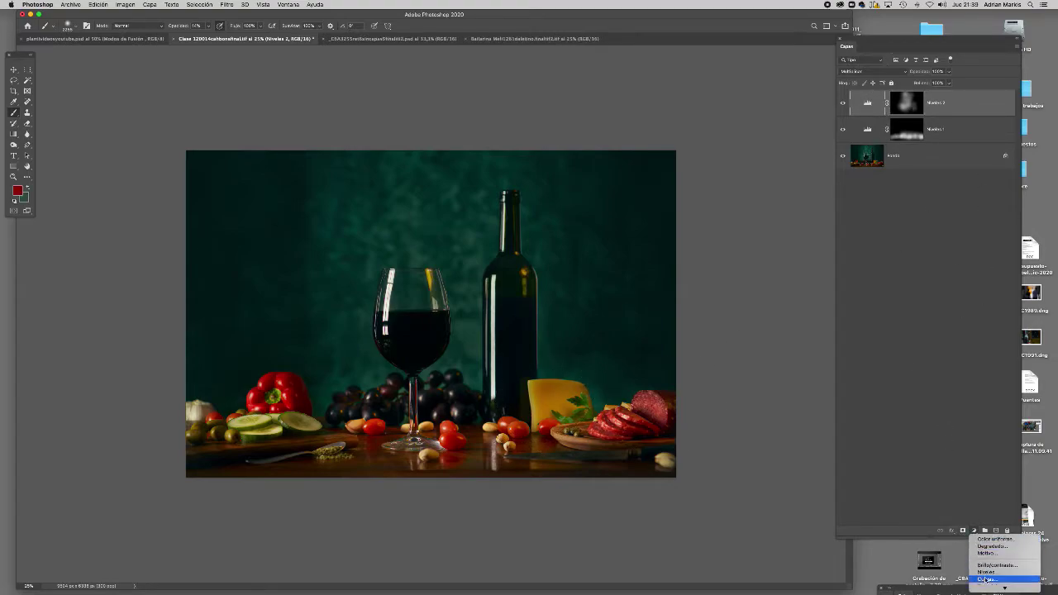
{"action": "left_click", "coordinate": [995, 533]}
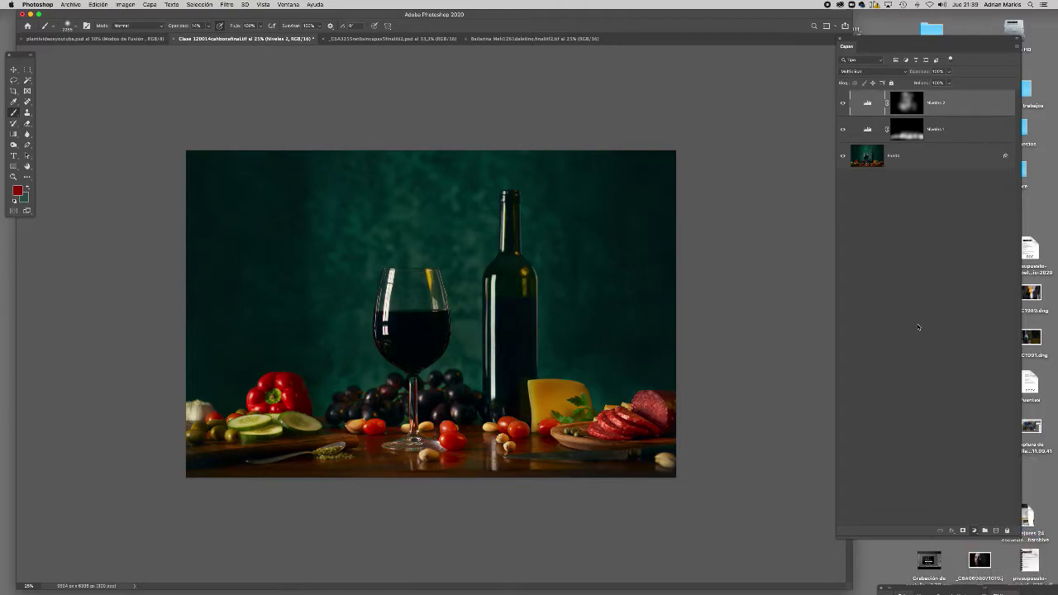
{"action": "mouse_move", "coordinate": [812, 196]}
{"action": "left_mouse_down"}
{"action": "mouse_move", "coordinate": [786, 195]}
{"action": "mouse_move", "coordinate": [798, 195]}
{"action": "left_mouse_up"}
{"action": "left_click", "coordinate": [723, 111]}
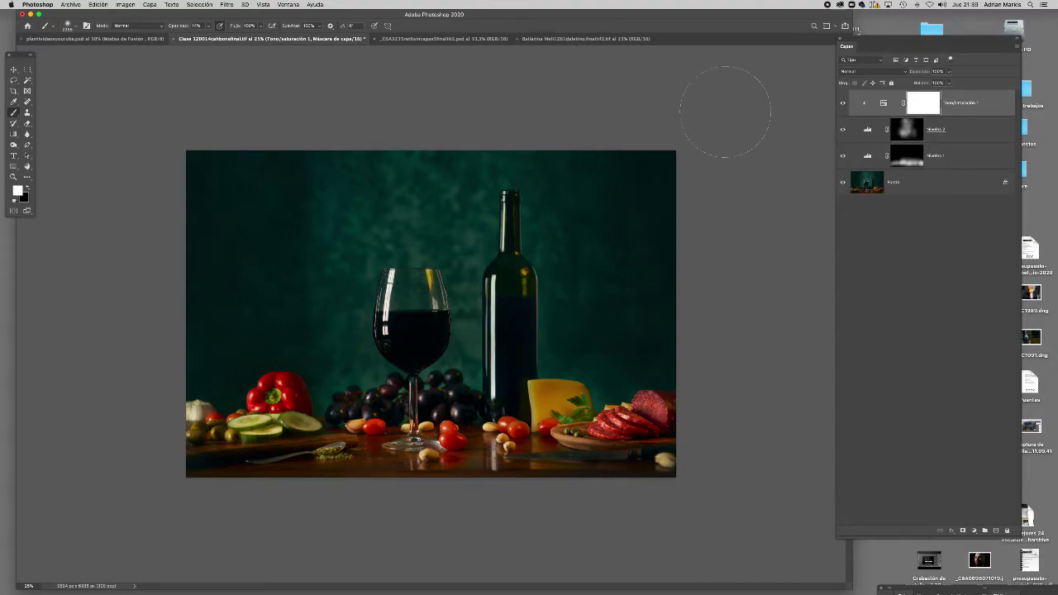
{"action": "left_click", "coordinate": [843, 103]}
{"action": "left_click", "coordinate": [844, 102]}
Paint white on the second Levels mask along the photo's lower edge and compare each Levels layer's effect
{"action": "left_click", "coordinate": [908, 131]}
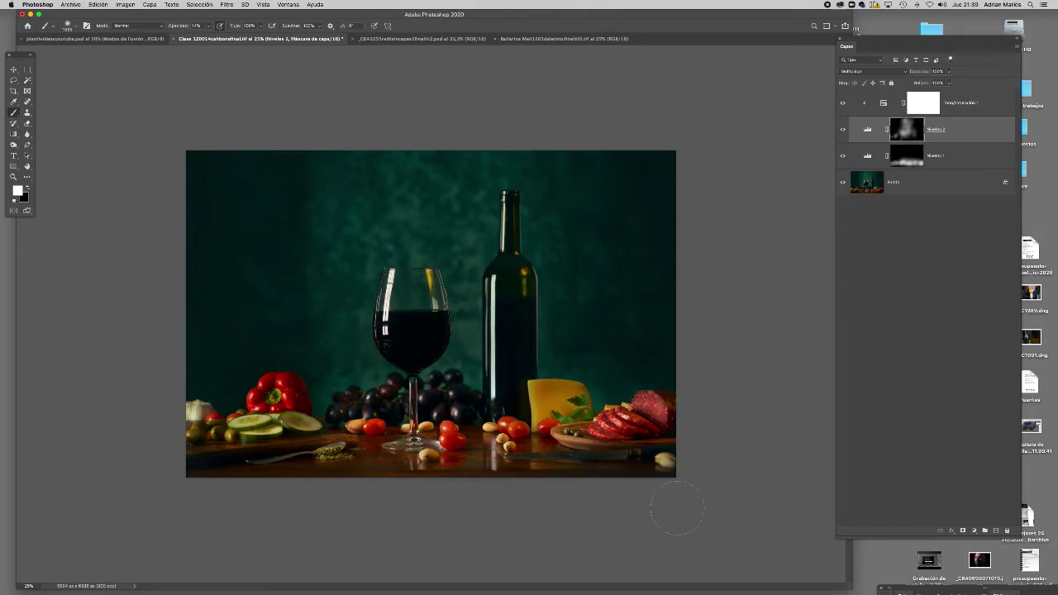
{"action": "mouse_move", "coordinate": [671, 449]}
{"action": "left_mouse_down"}
{"action": "mouse_move", "coordinate": [388, 463]}
{"action": "mouse_move", "coordinate": [355, 442]}
{"action": "mouse_move", "coordinate": [403, 478]}
{"action": "left_mouse_up"}
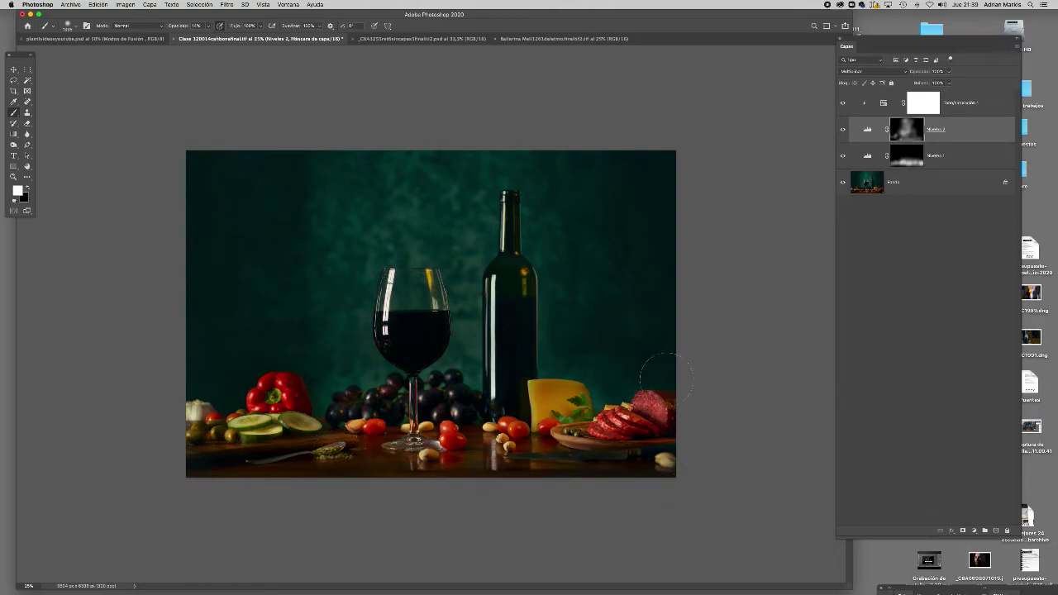
{"action": "key", "text": "super+minus"}
{"action": "left_click", "coordinate": [842, 131]}
{"action": "left_click", "coordinate": [841, 131]}
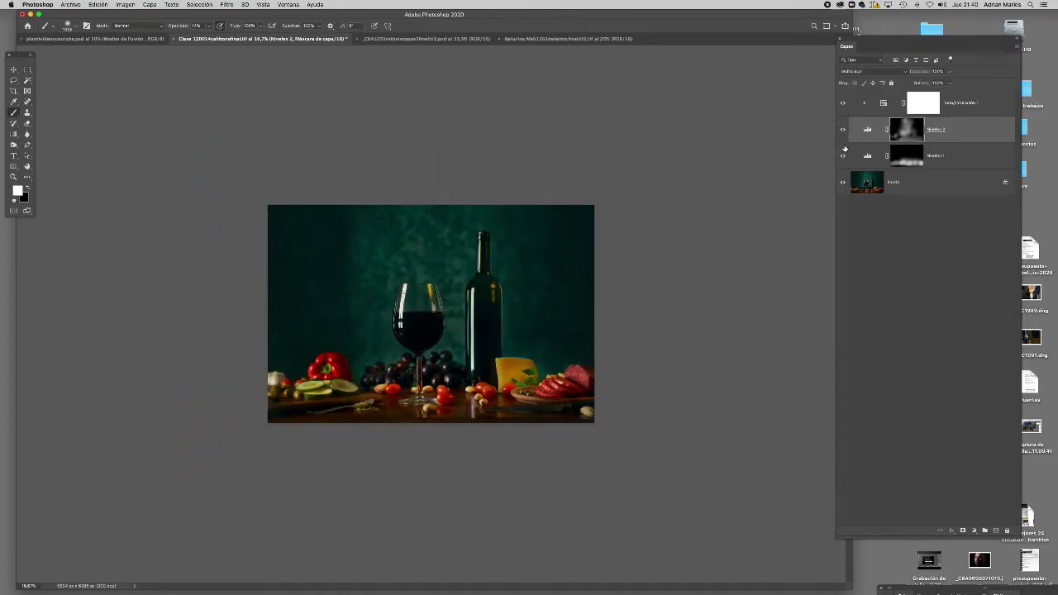
{"action": "left_click", "coordinate": [842, 156]}
{"action": "left_click", "coordinate": [842, 156]}
Paint black on the second Levels mask over the wine glass and check the layer's effect
{"action": "key", "text": "x"}
{"action": "left_click_drag", "start_coordinate": [413, 306], "coordinate": [431, 306]}
{"action": "left_click", "coordinate": [842, 131]}
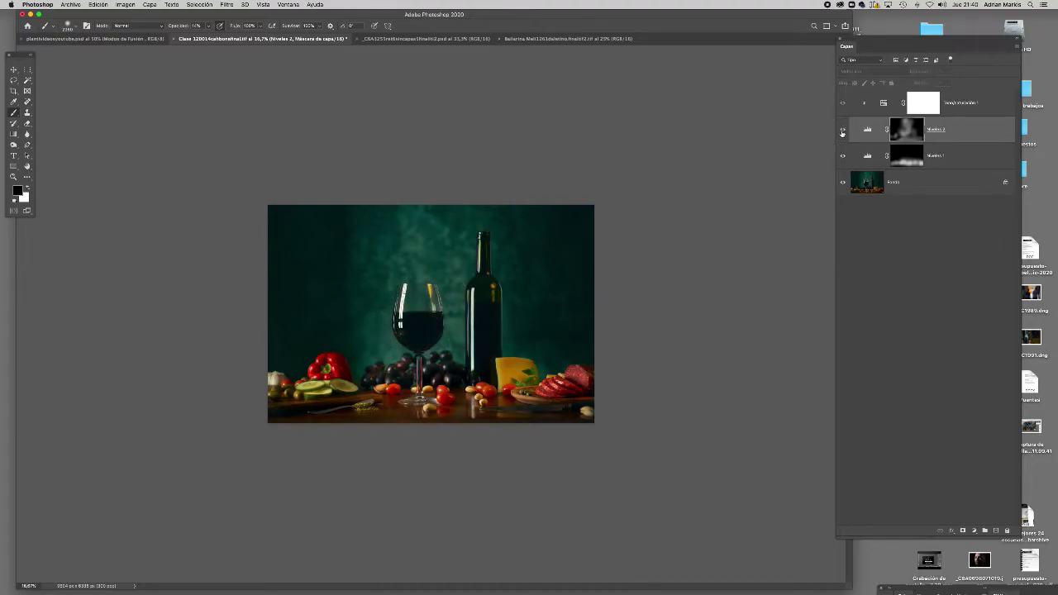
Show the second Levels layer again and group both Levels layers with the clipped Hue/Saturation layer
{"action": "left_click", "coordinate": [841, 131]}
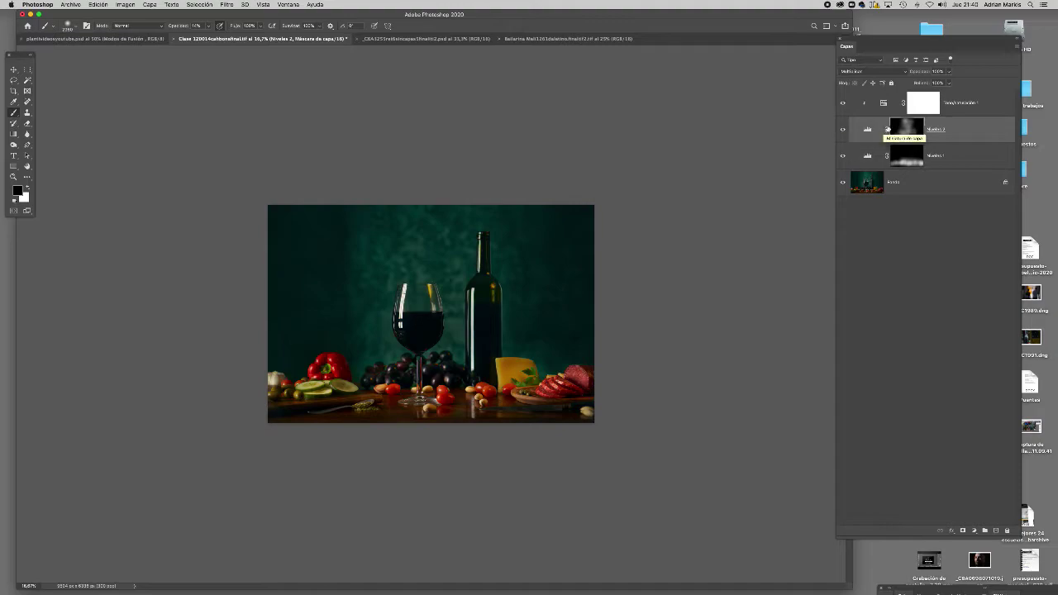
{"action": "left_click", "coordinate": [947, 162]}
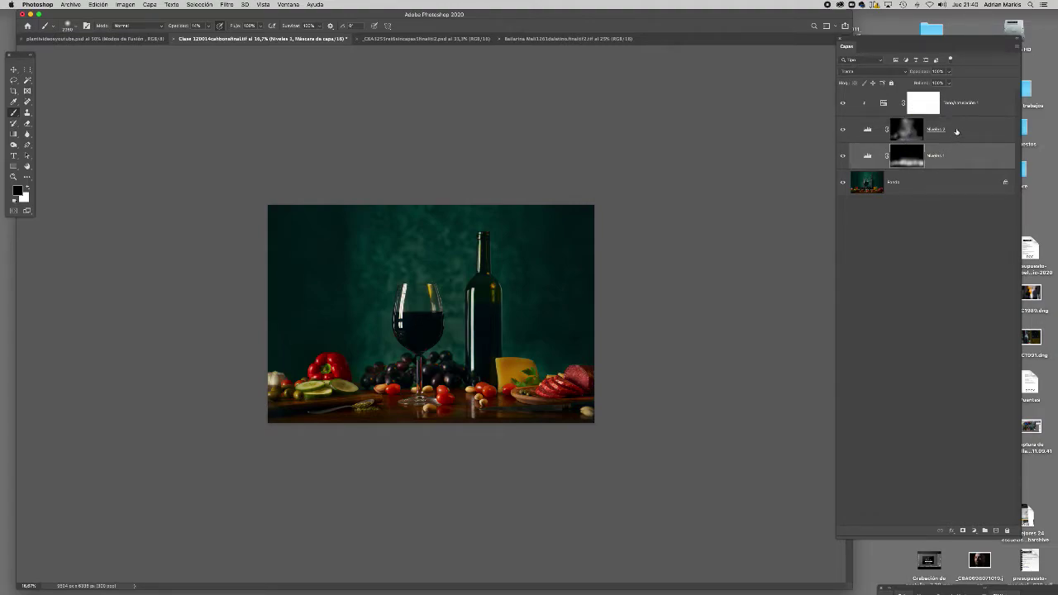
{"action": "left_click", "coordinate": [972, 111], "text": "shift"}
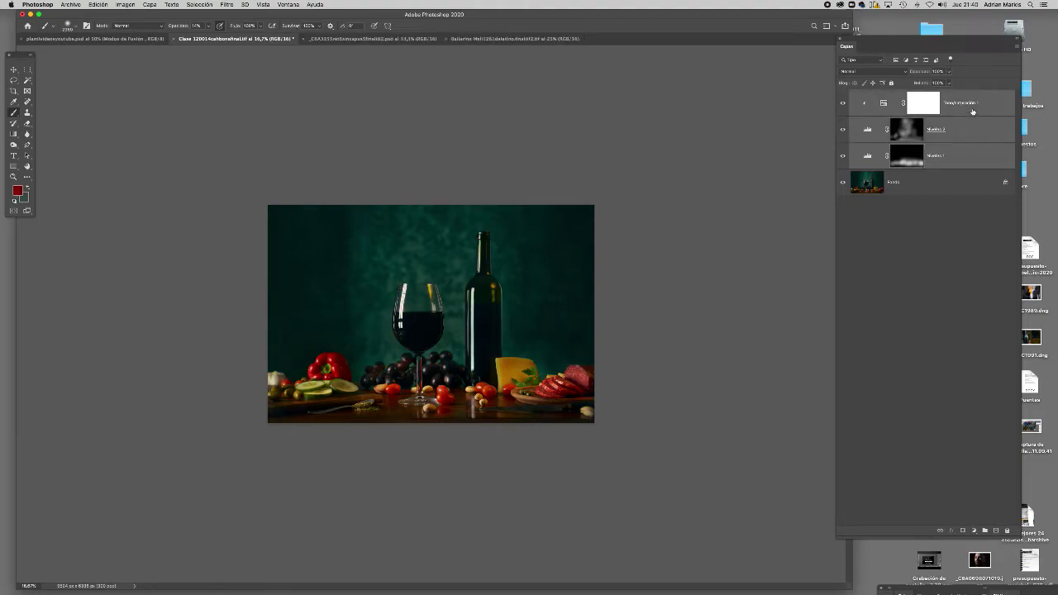
{"action": "key", "text": "super+g"}
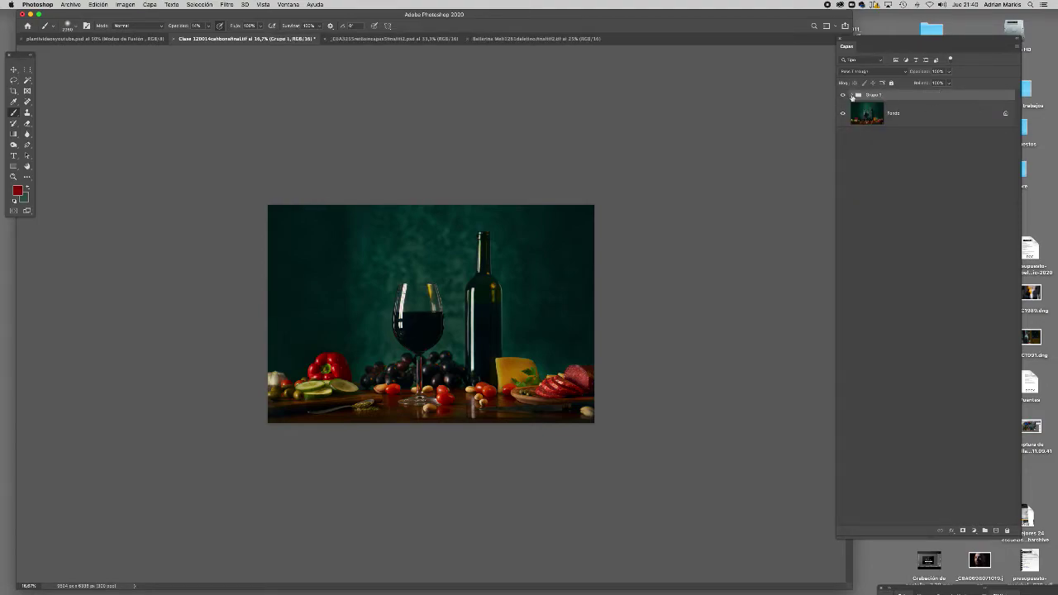
Compare the wine photo with and without the adjustment group and examine the layers inside it
{"action": "left_click", "coordinate": [841, 96]}
{"action": "left_click", "coordinate": [841, 96]}
{"action": "left_click", "coordinate": [842, 96]}
{"action": "left_click", "coordinate": [841, 96]}
{"action": "key", "text": "super+alt+space"}
{"action": "left_click", "coordinate": [196, 319]}
{"action": "key", "text": "super+plus"}
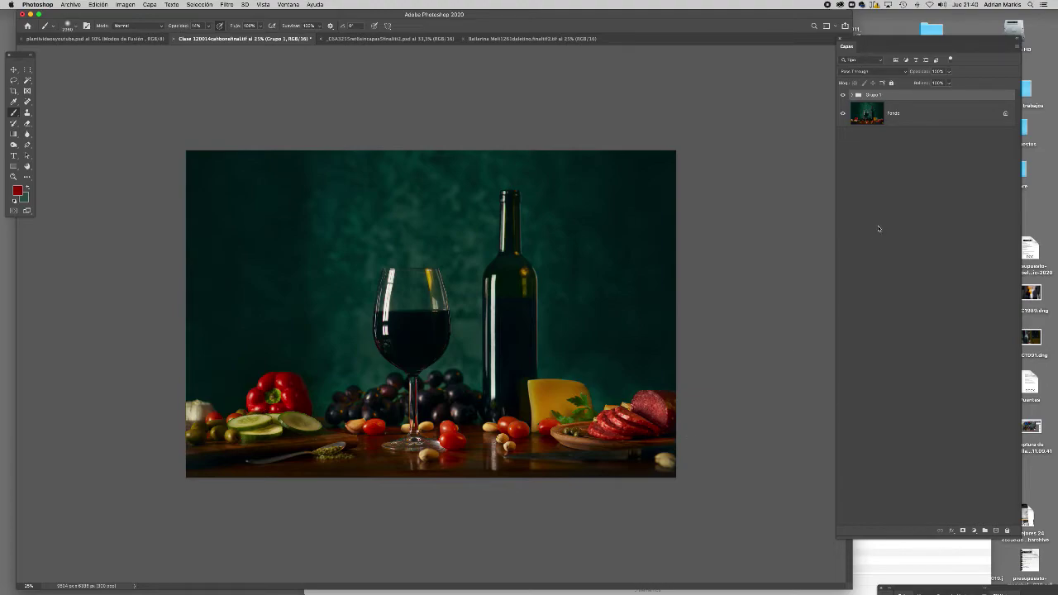
{"action": "left_click", "coordinate": [843, 95]}
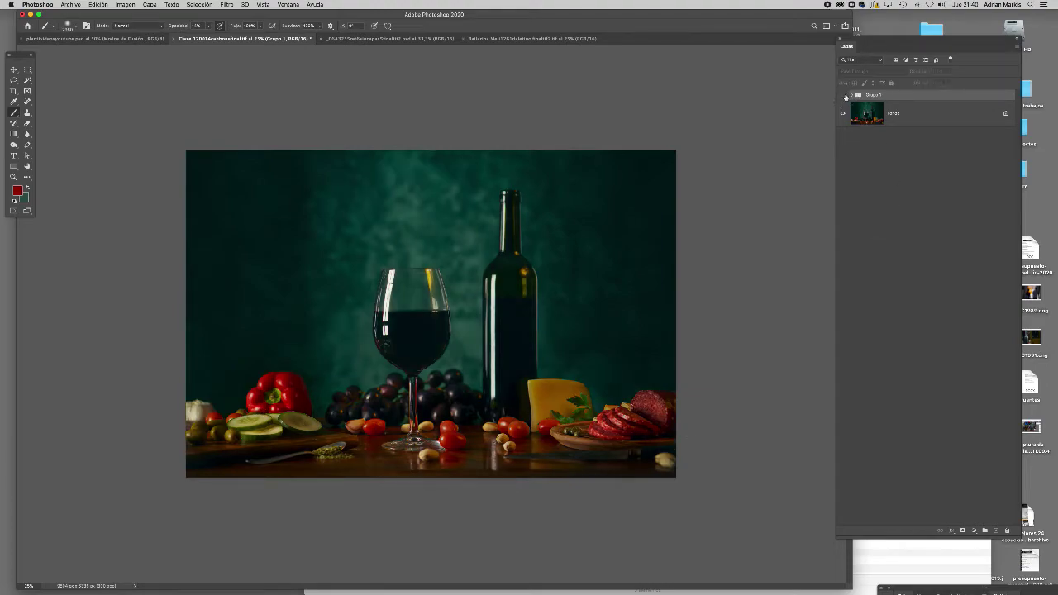
{"action": "left_click", "coordinate": [844, 95]}
{"action": "left_click", "coordinate": [843, 95]}
{"action": "left_click", "coordinate": [843, 95]}
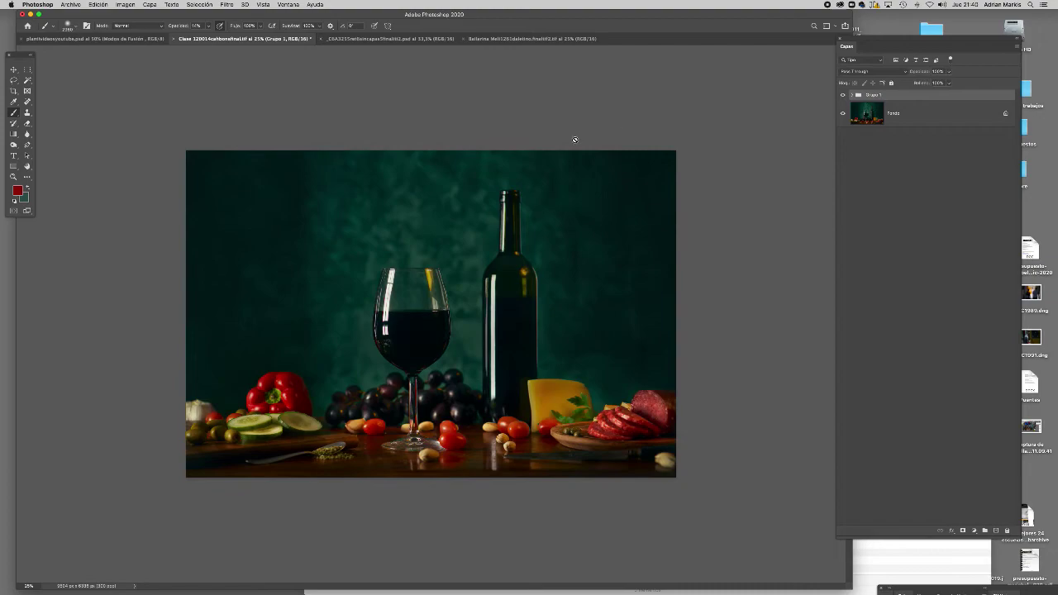
{"action": "left_click", "coordinate": [852, 96]}
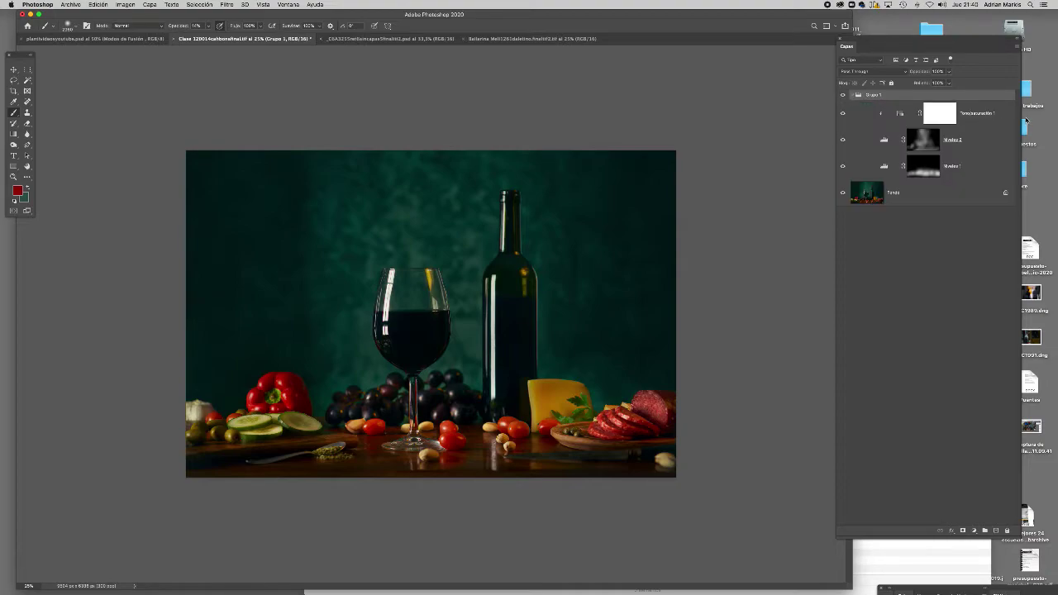
{"action": "left_click", "coordinate": [1001, 120]}
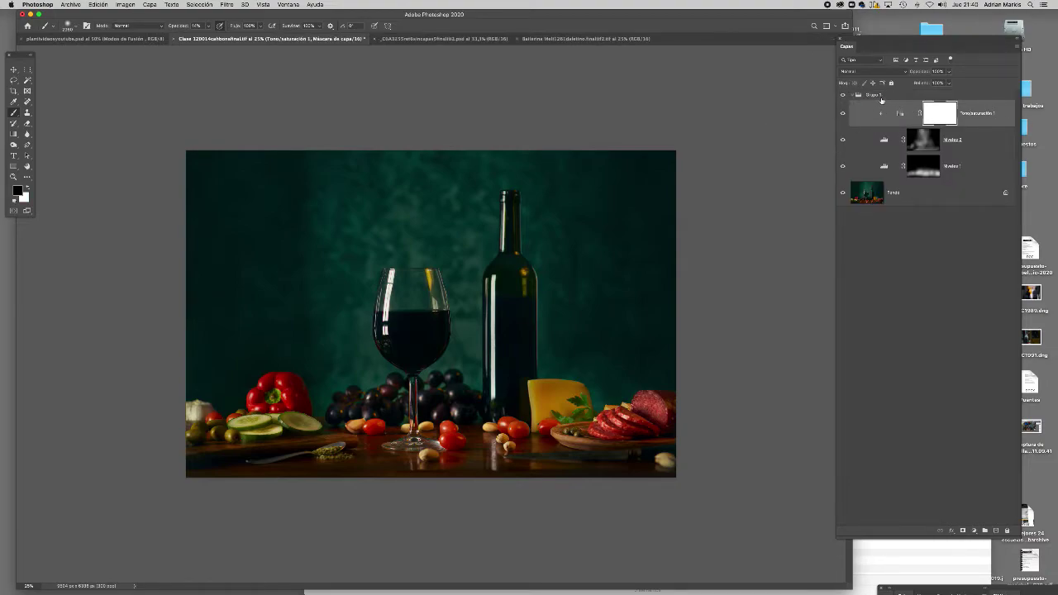
{"action": "left_click", "coordinate": [880, 97]}
{"action": "left_click", "coordinate": [852, 96]}
Add a Levels adjustment directly above the background layer and set its blend mode to Soft Light
{"action": "left_click", "coordinate": [903, 123]}
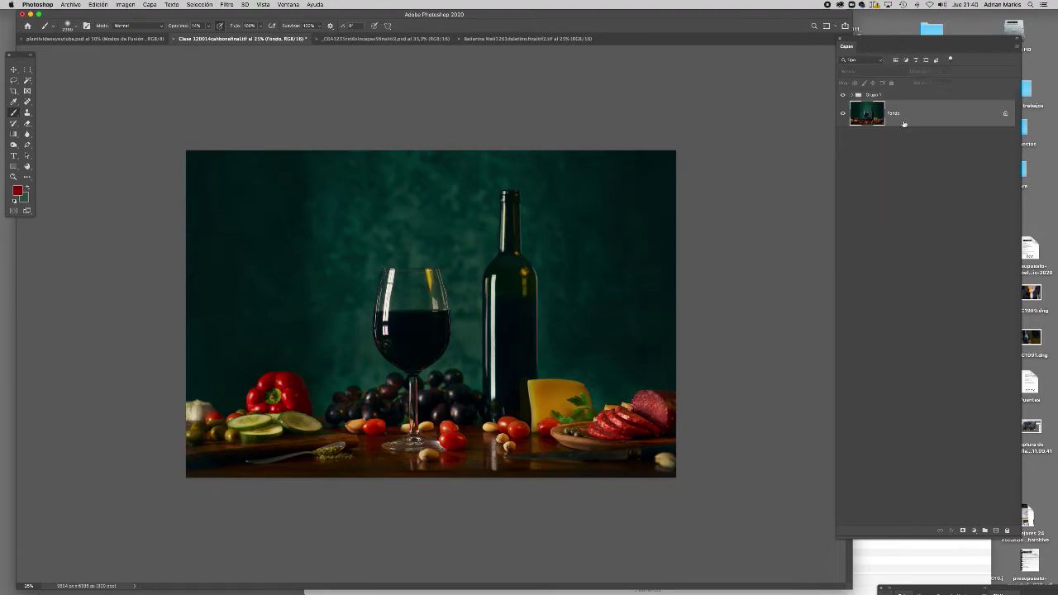
{"action": "left_click", "coordinate": [973, 531]}
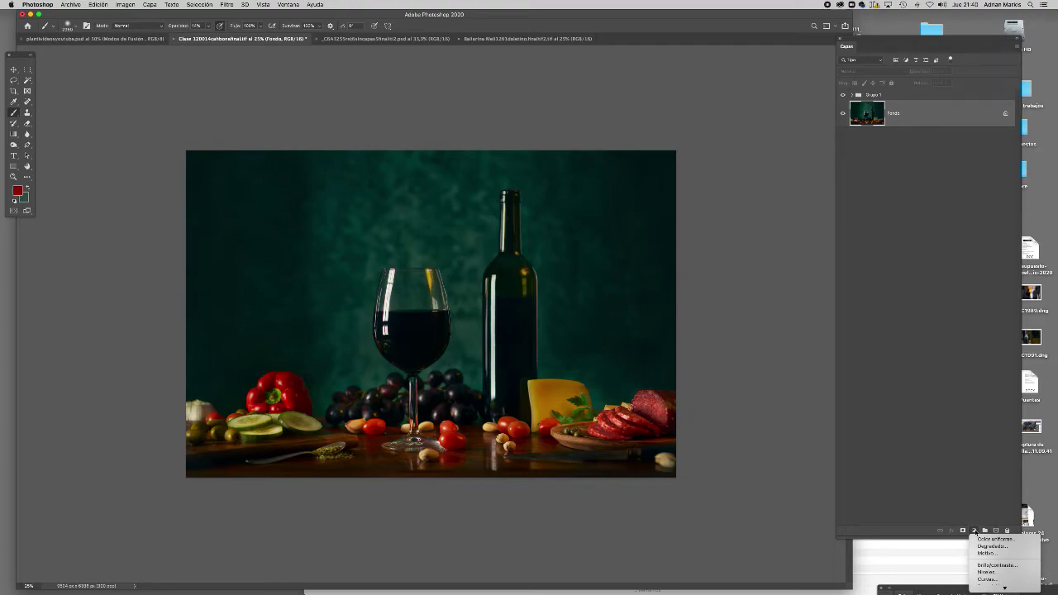
{"action": "mouse_move", "coordinate": [1004, 587]}
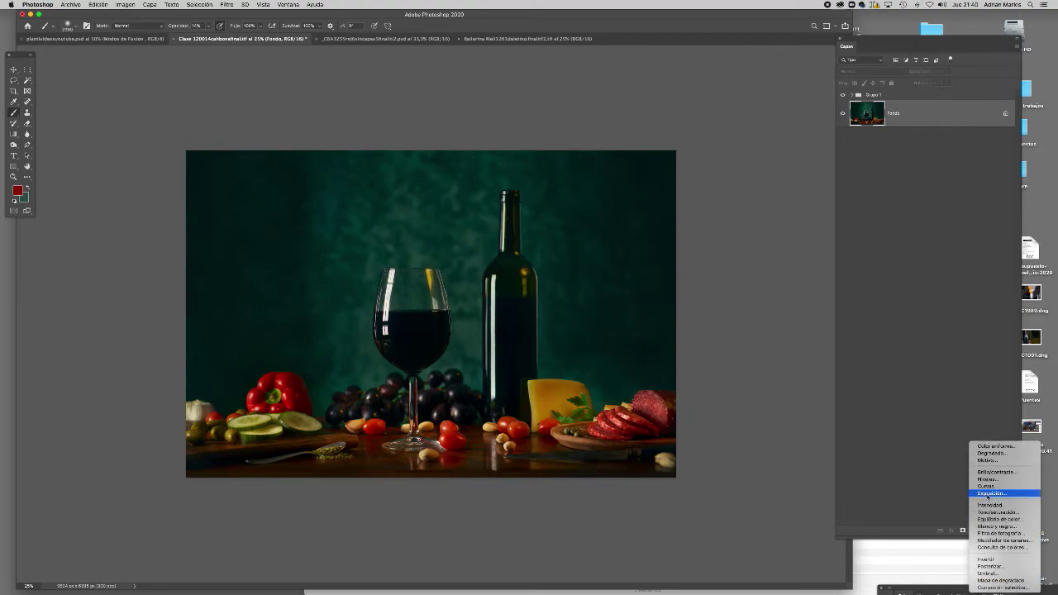
{"action": "left_click", "coordinate": [988, 480]}
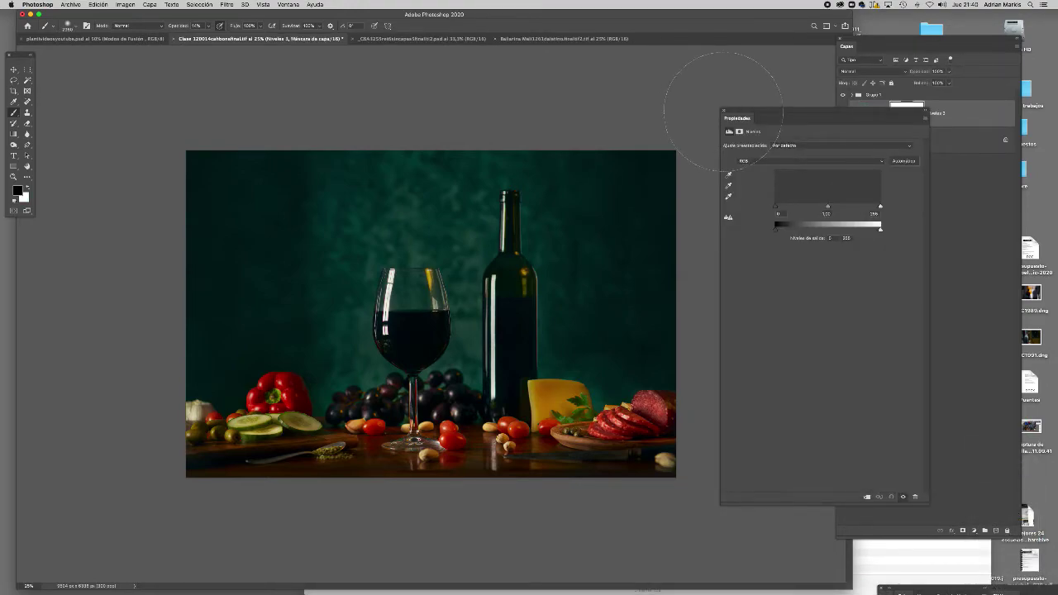
{"action": "left_click", "coordinate": [724, 112]}
{"action": "left_click", "coordinate": [879, 71]}
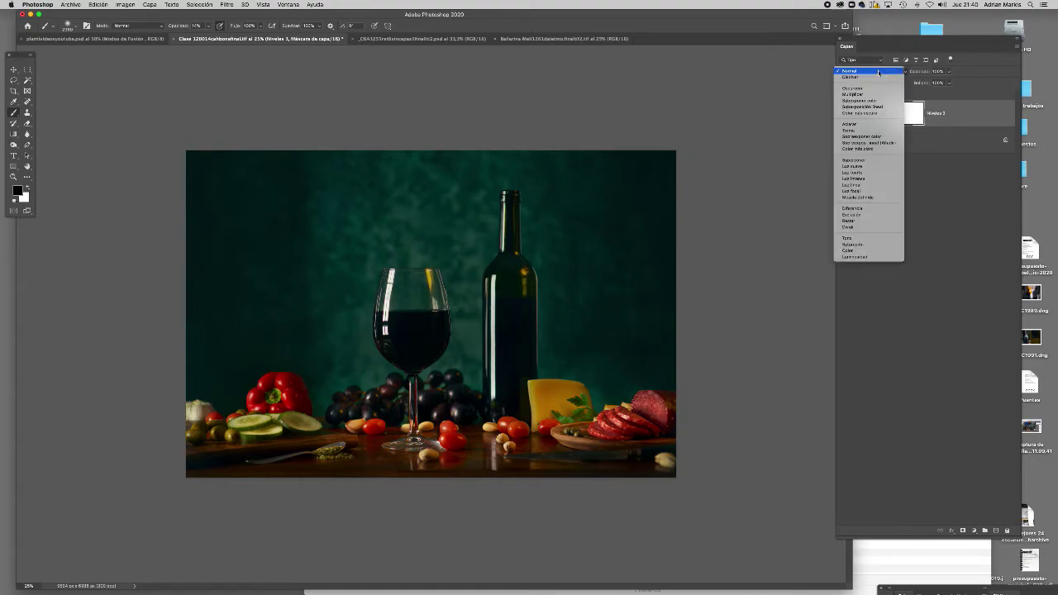
{"action": "left_click", "coordinate": [866, 167]}
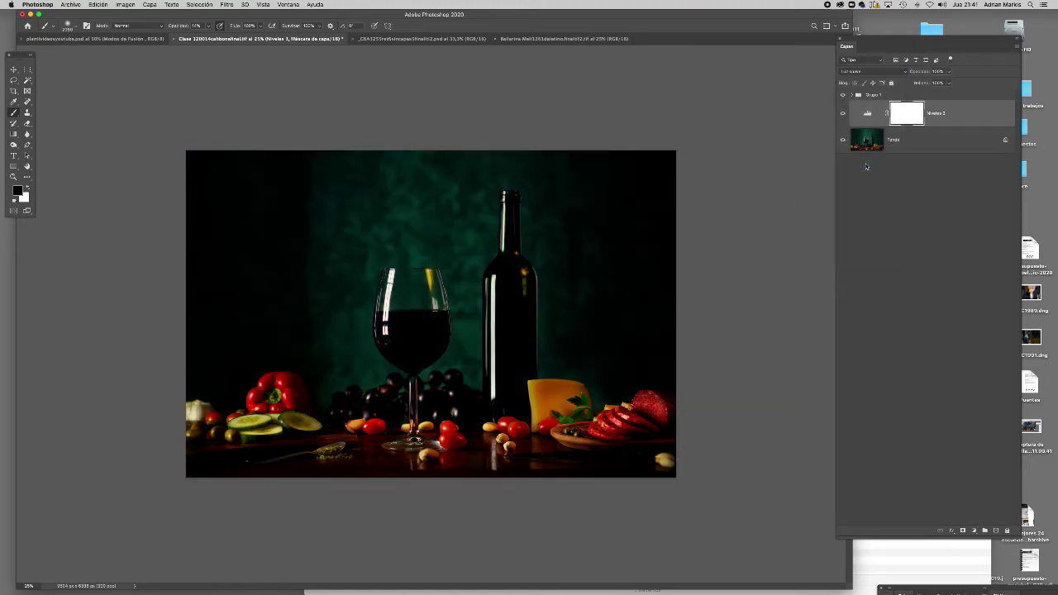
Lighten the midtones of the wine photo's Soft Light Levels layer and compare the layer's effect
{"action": "double_click", "coordinate": [867, 116]}
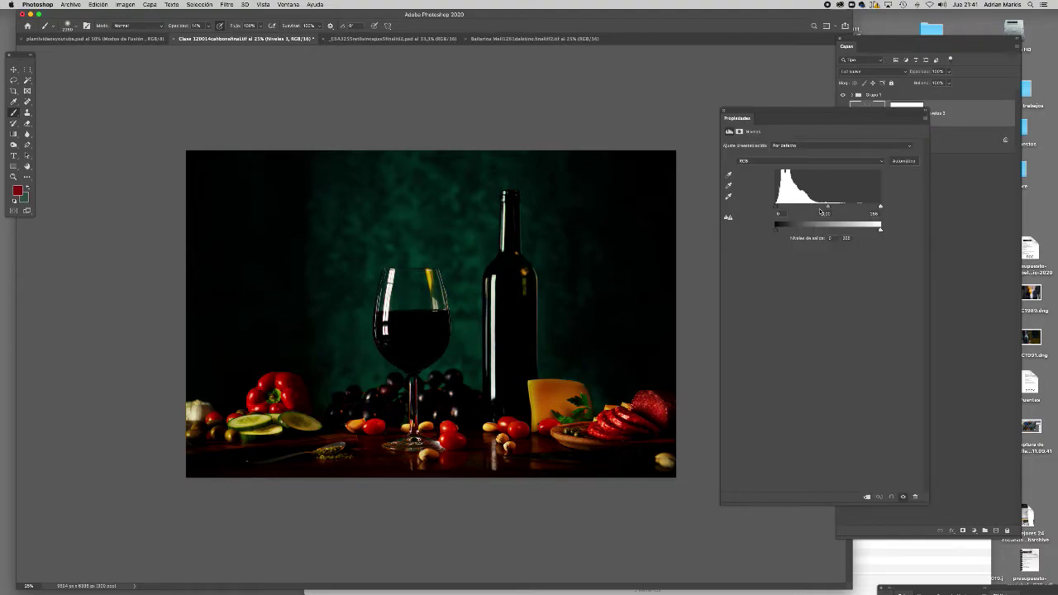
{"action": "left_click_drag", "start_coordinate": [817, 210], "coordinate": [789, 206]}
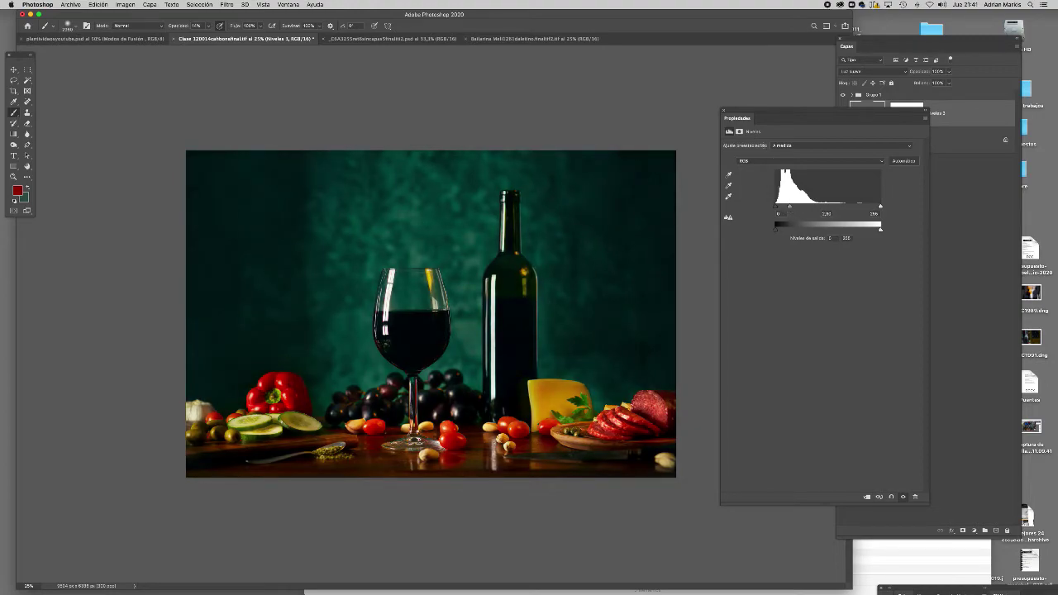
{"action": "left_click", "coordinate": [723, 111]}
{"action": "left_click", "coordinate": [843, 114]}
{"action": "left_click", "coordinate": [844, 115]}
{"action": "key", "text": "super+minus"}
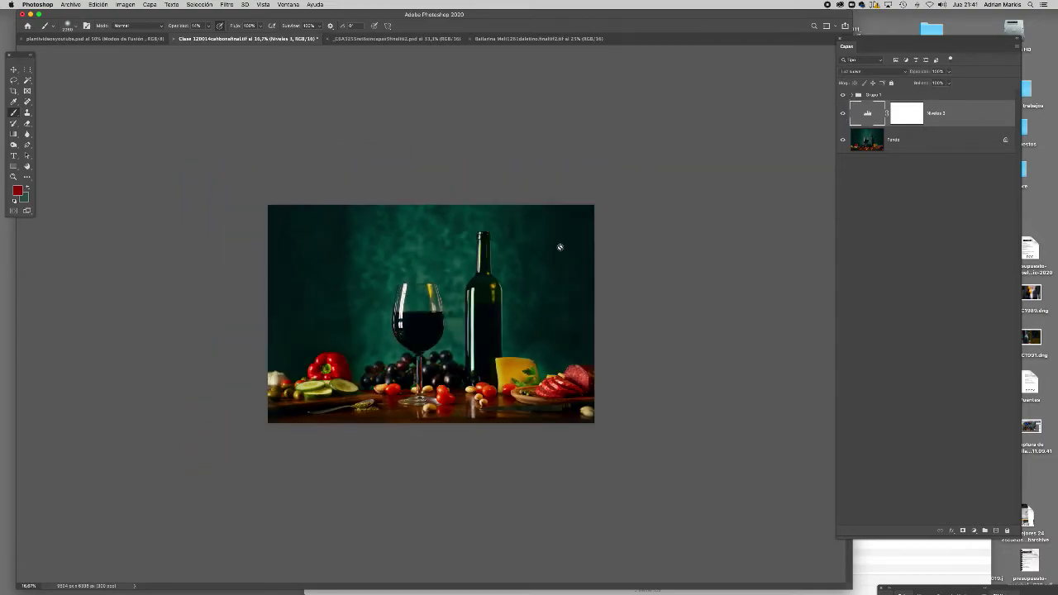
{"action": "left_click", "coordinate": [843, 115]}
{"action": "left_click", "coordinate": [843, 116]}
Switch to the skeleton photo and add a Levels adjustment layer in Soft Light blend mode
{"action": "left_click", "coordinate": [413, 40]}
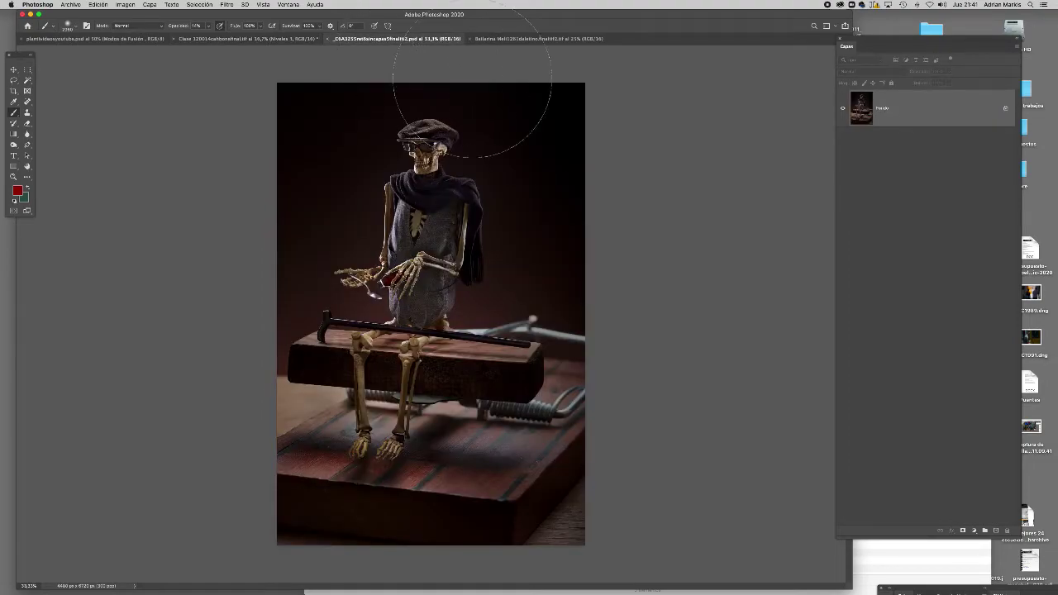
{"action": "left_click", "coordinate": [973, 529]}
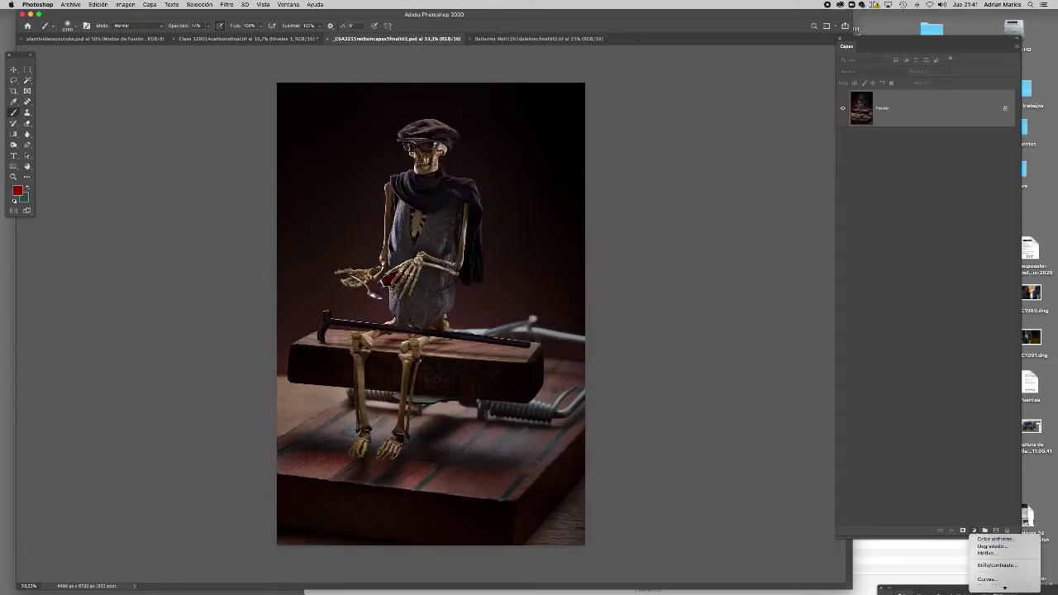
{"action": "left_click", "coordinate": [985, 572]}
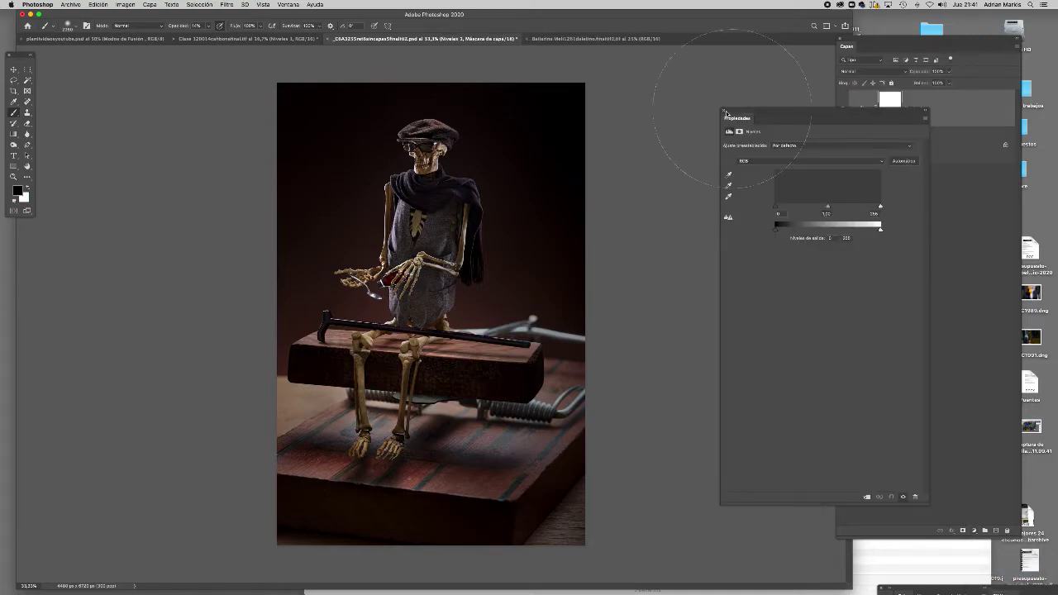
{"action": "left_click", "coordinate": [867, 71]}
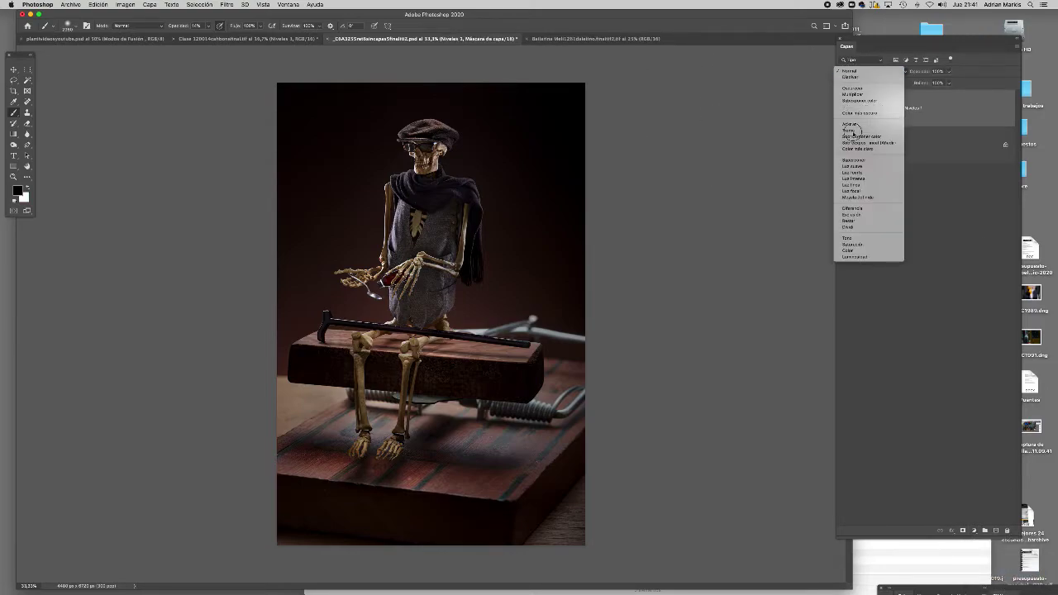
{"action": "left_click", "coordinate": [852, 167]}
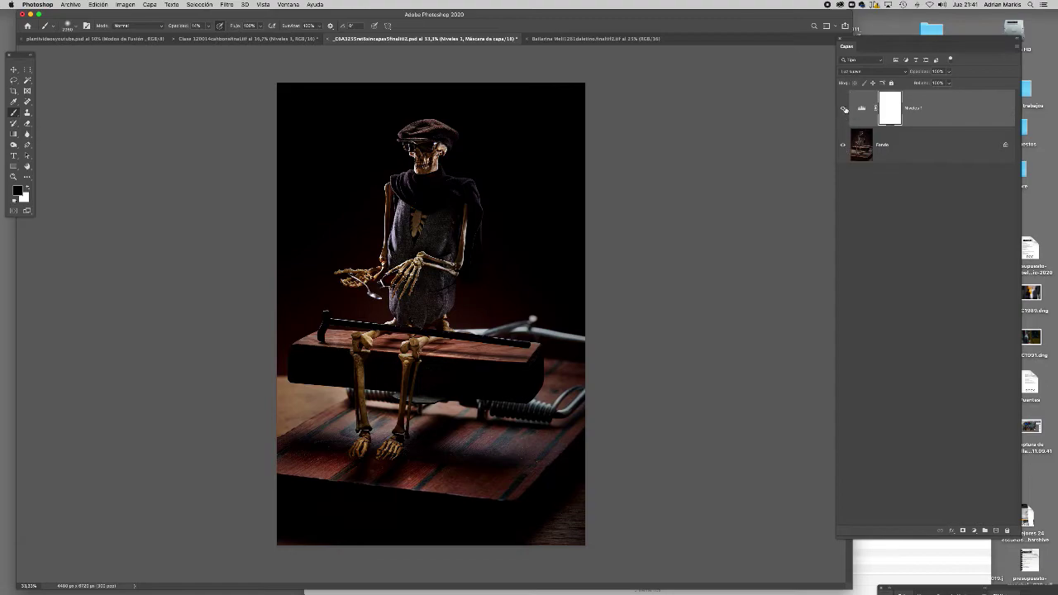
Lighten the midtones of the skeleton photo's Soft Light Levels layer and compare the image with and without it
{"action": "double_click", "coordinate": [866, 108]}
{"action": "left_click_drag", "start_coordinate": [826, 207], "coordinate": [801, 208]}
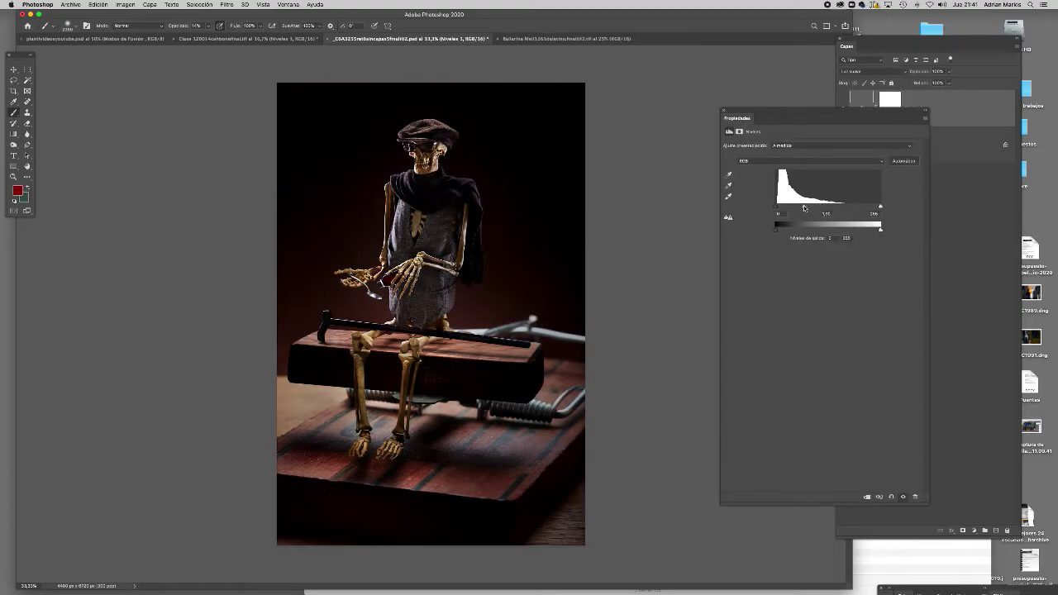
{"action": "left_click", "coordinate": [723, 110]}
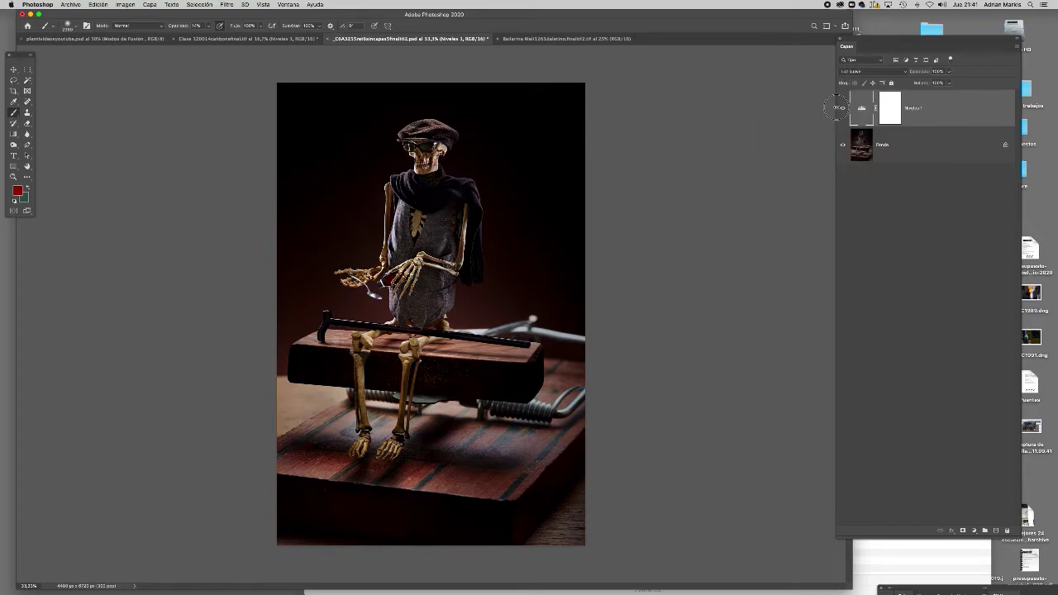
{"action": "left_click", "coordinate": [843, 110]}
{"action": "left_click", "coordinate": [842, 109]}
{"action": "left_click", "coordinate": [842, 109]}
{"action": "left_click", "coordinate": [842, 109]}
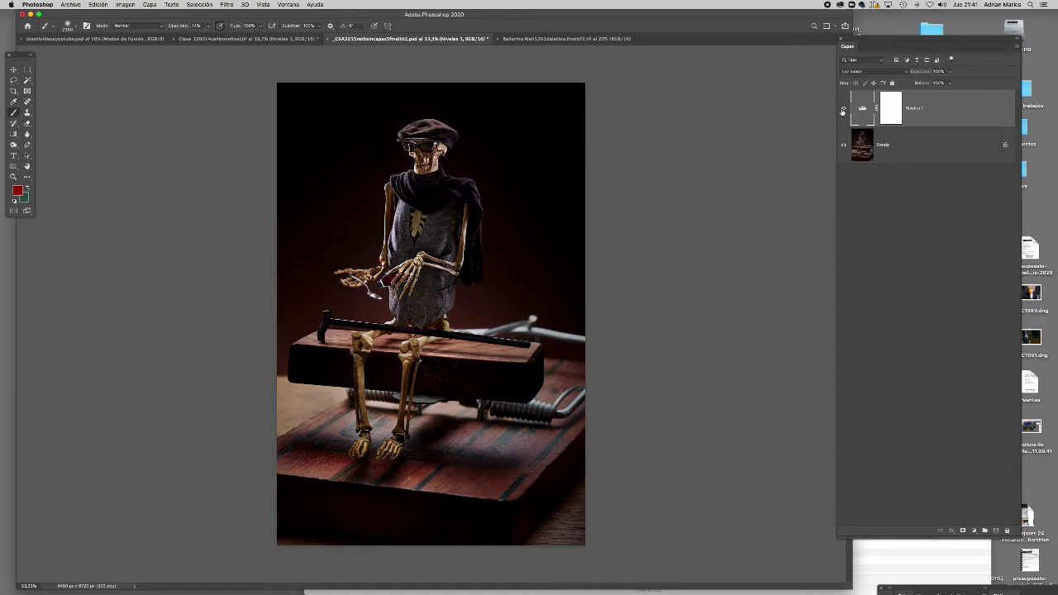
{"action": "left_click", "coordinate": [842, 109]}
{"action": "left_click", "coordinate": [842, 109]}
Add a second Levels adjustment above the first, set it to Multiply, and invert its mask to black
{"action": "left_click", "coordinate": [973, 529]}
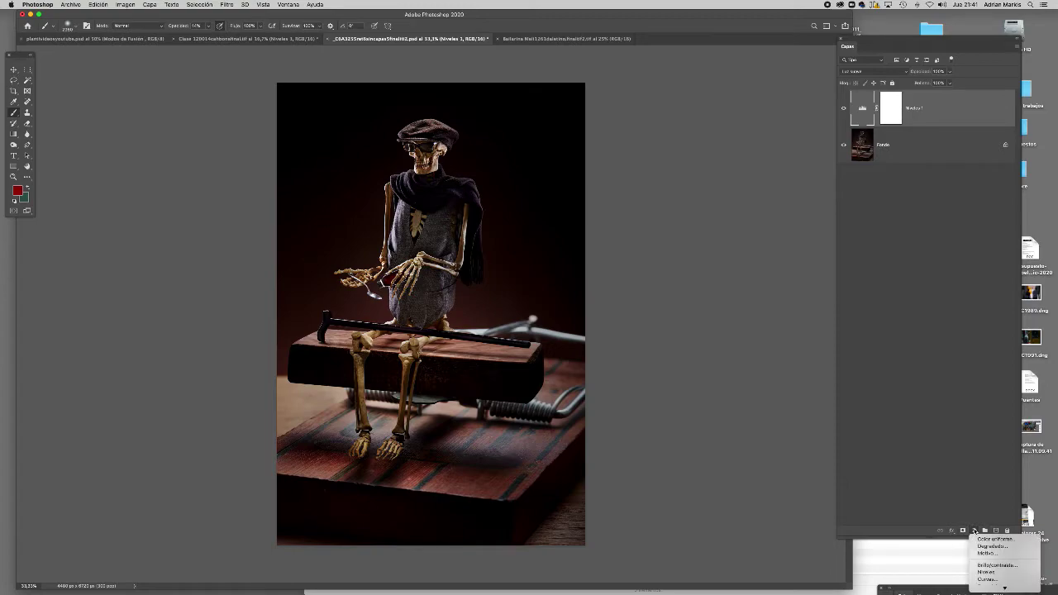
{"action": "left_click", "coordinate": [986, 572]}
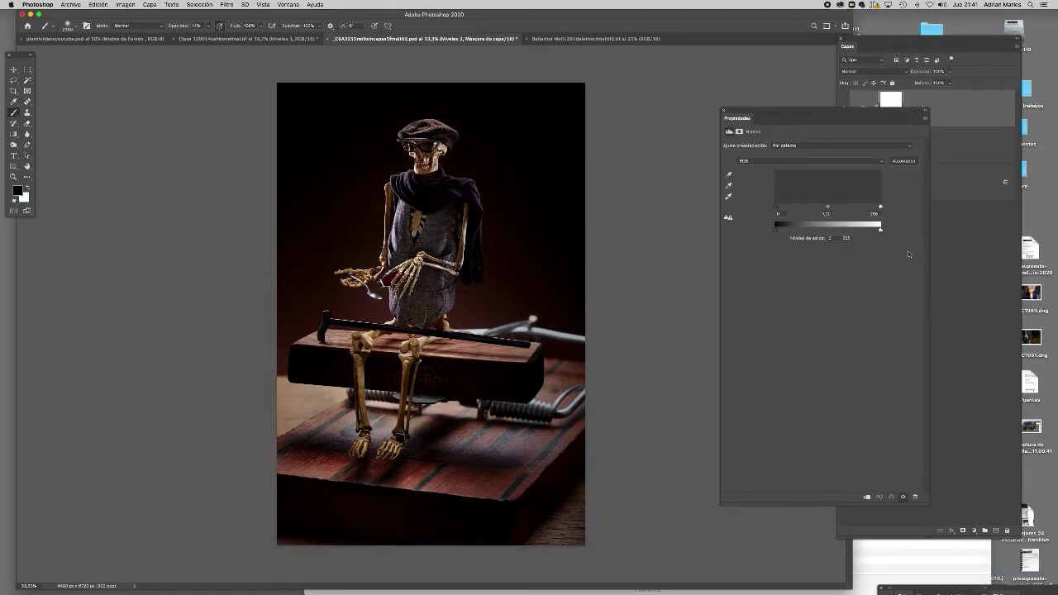
{"action": "left_click", "coordinate": [723, 110]}
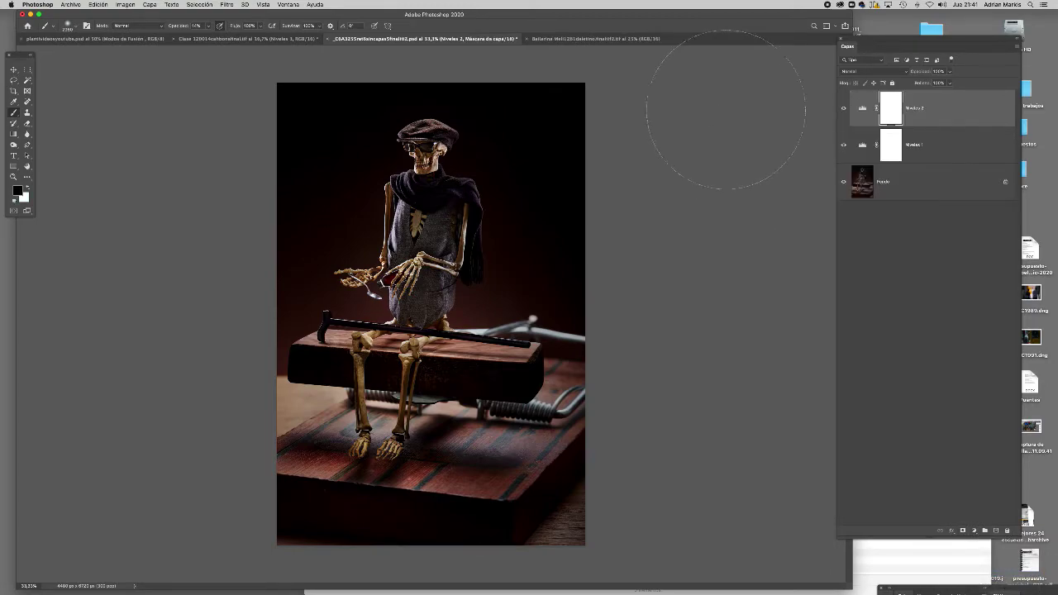
{"action": "left_click", "coordinate": [860, 72]}
{"action": "left_click", "coordinate": [852, 94]}
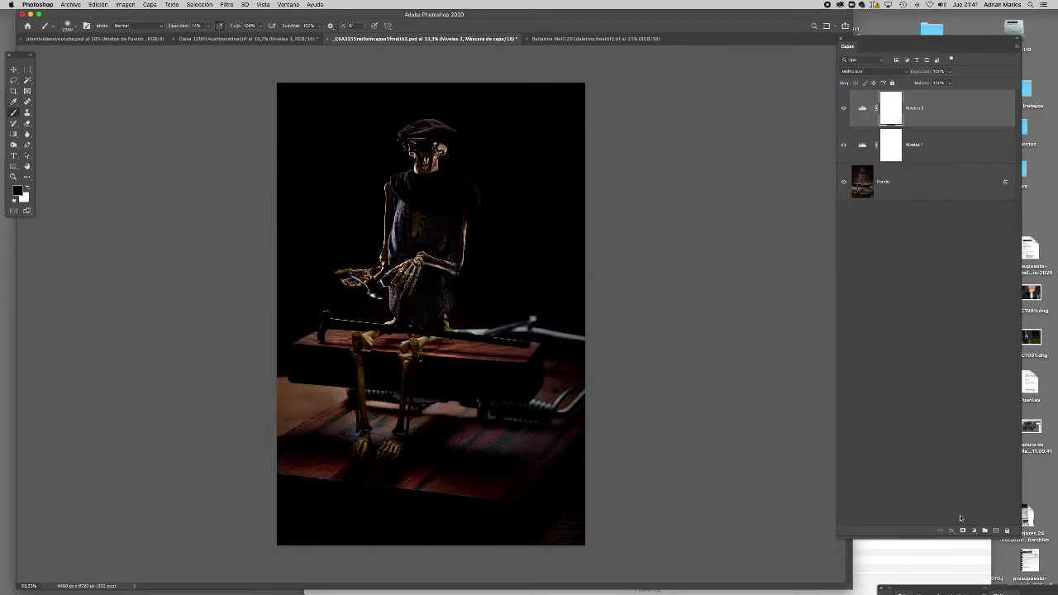
{"action": "key", "text": "super+z"}
{"action": "key", "text": "super+z"}
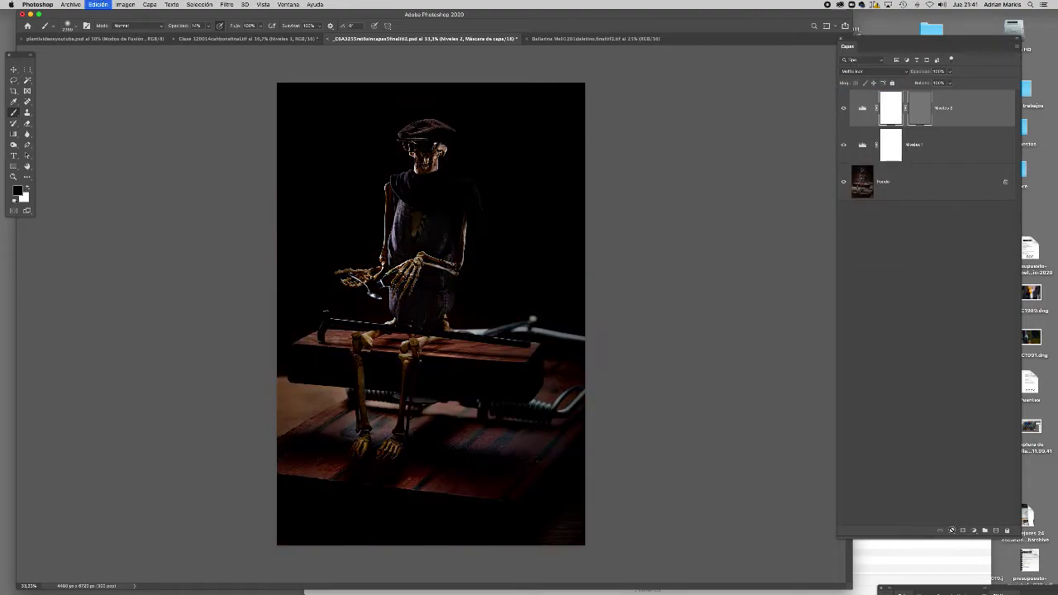
{"action": "key", "text": "super+i"}
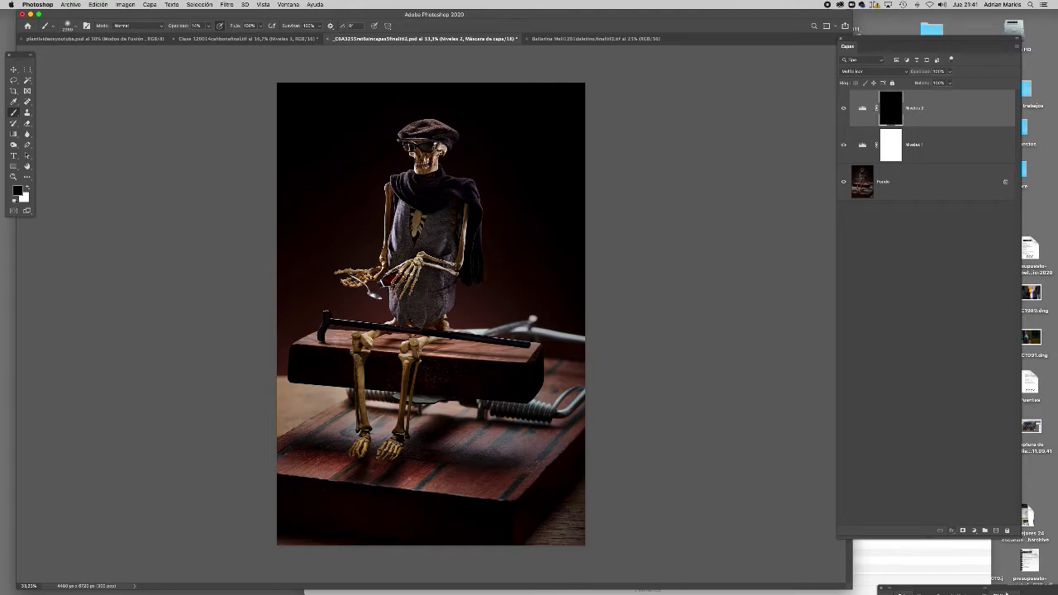
Apply white gradients to the Multiply Levels mask over the lower half of the skeleton photo and compare the layer's effect
{"action": "left_click", "coordinate": [15, 133]}
{"action": "key", "text": "x"}
{"action": "left_click_drag", "start_coordinate": [417, 496], "coordinate": [416, 543]}
{"action": "left_click_drag", "start_coordinate": [410, 296], "coordinate": [408, 396]}
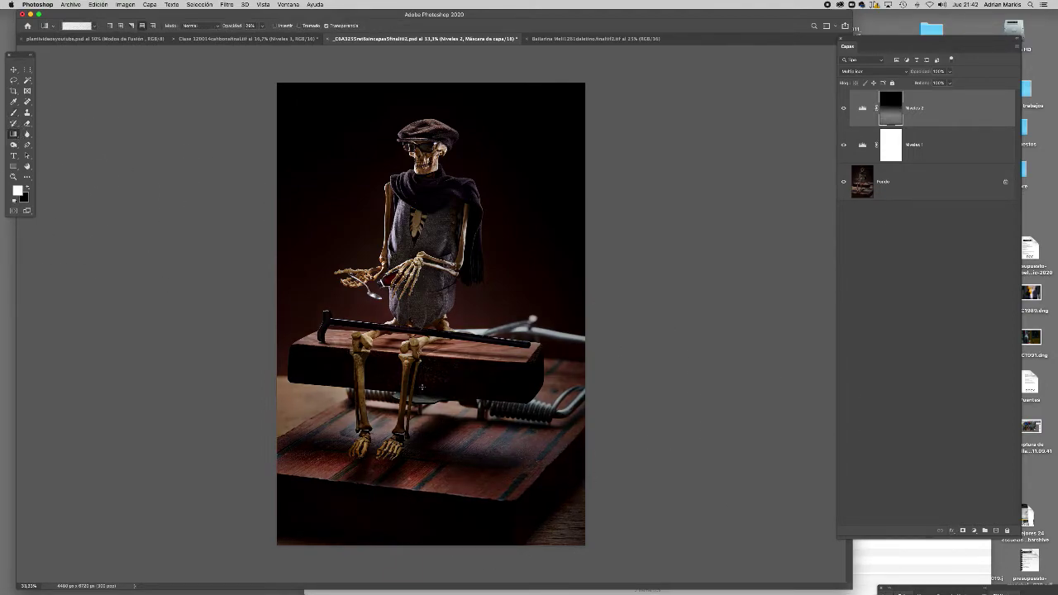
{"action": "key", "text": "super+minus"}
{"action": "left_click", "coordinate": [843, 108]}
{"action": "left_click", "coordinate": [843, 109]}
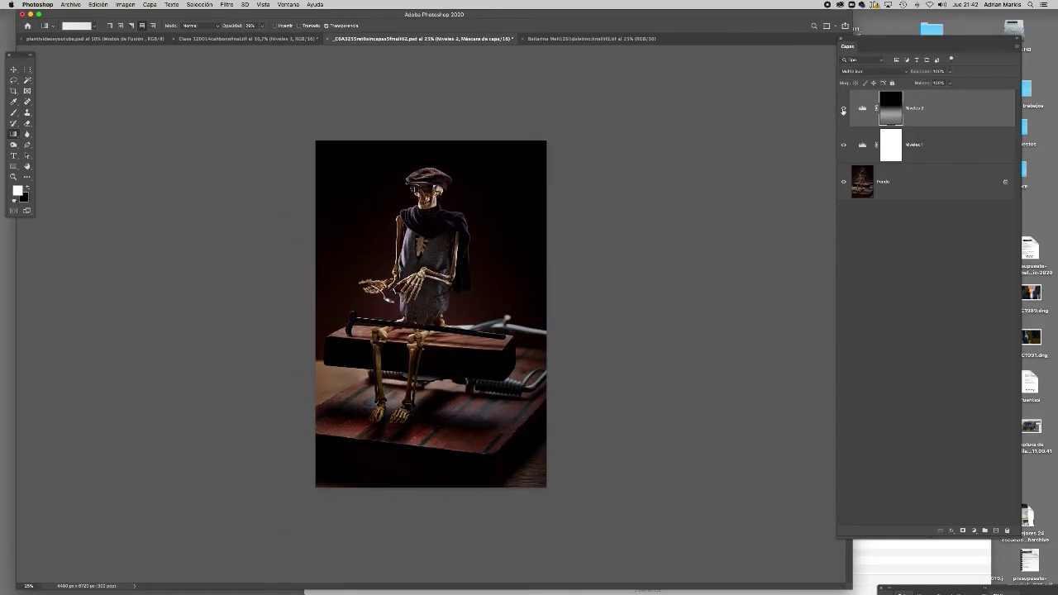
Add a third Levels adjustment in Screen blend mode, compare its effect, and invert its mask to black
{"action": "left_click", "coordinate": [973, 531]}
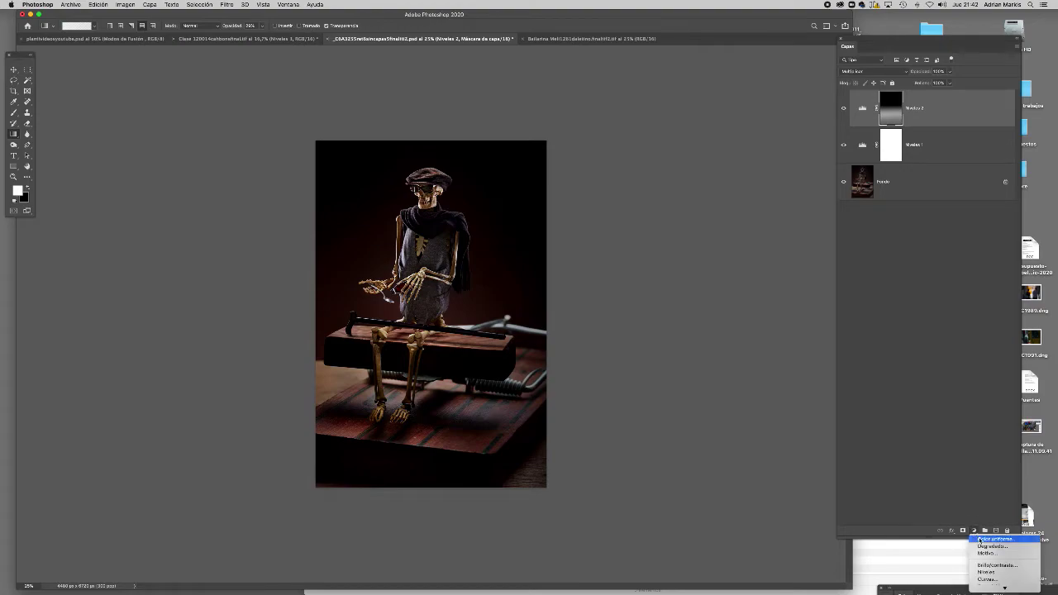
{"action": "left_click", "coordinate": [985, 572]}
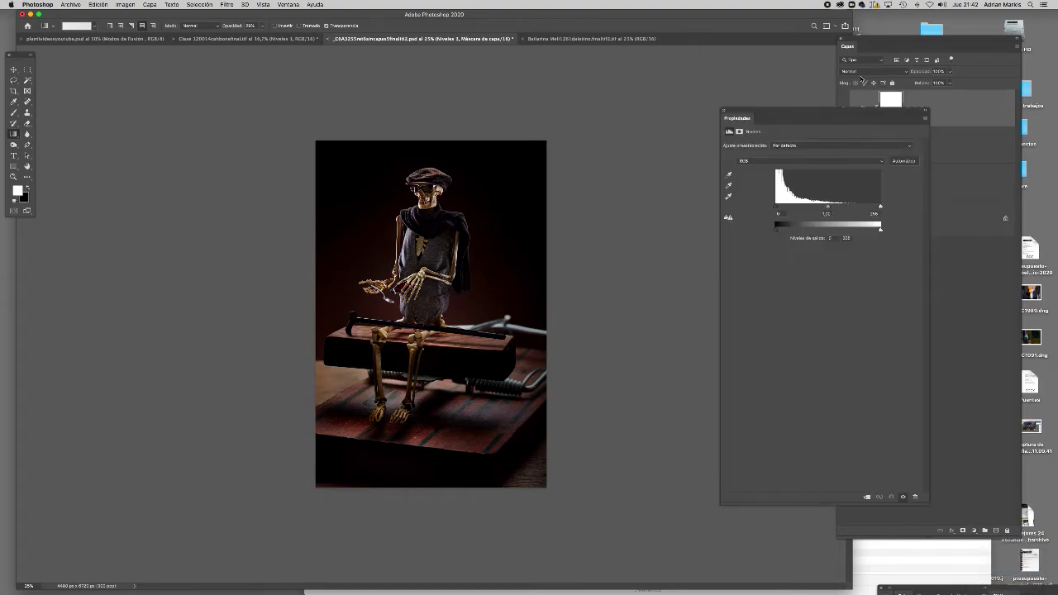
{"action": "left_click", "coordinate": [867, 71]}
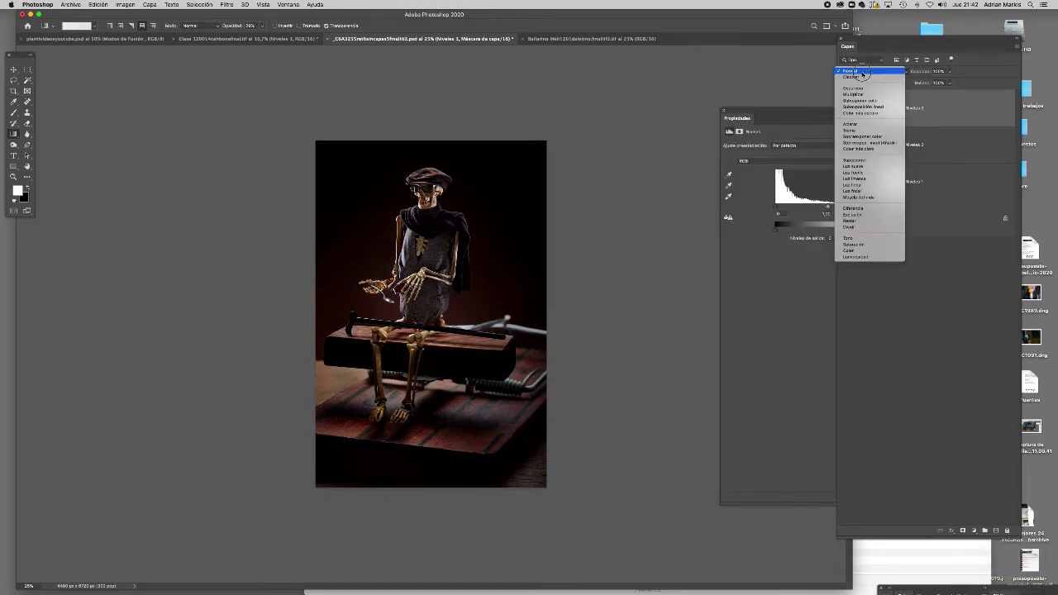
{"action": "left_click", "coordinate": [857, 130]}
{"action": "left_click", "coordinate": [724, 111]}
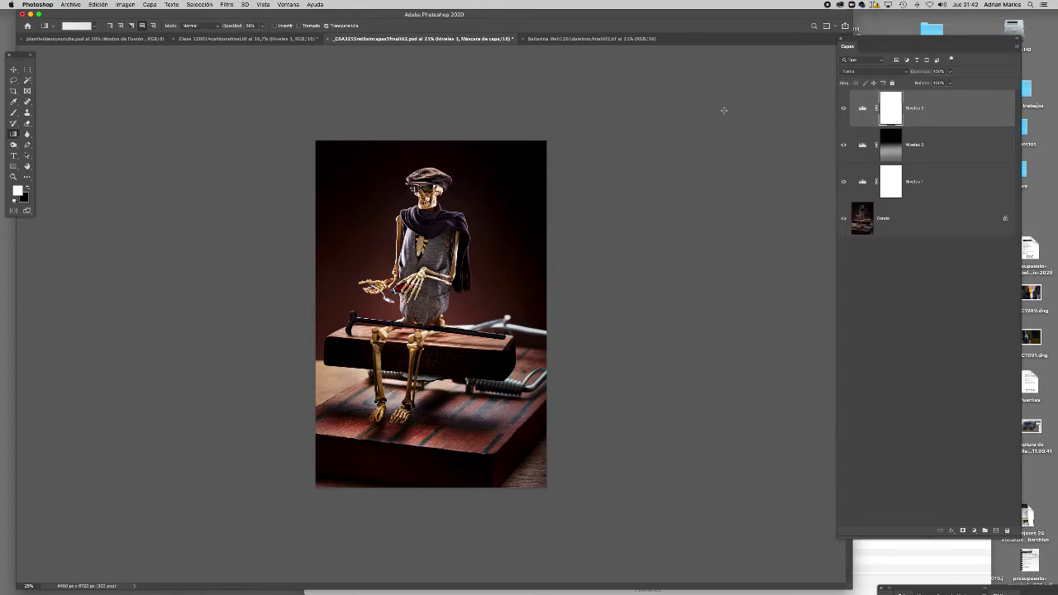
{"action": "left_click", "coordinate": [842, 109]}
{"action": "left_click", "coordinate": [843, 110]}
{"action": "key", "text": "super+i"}
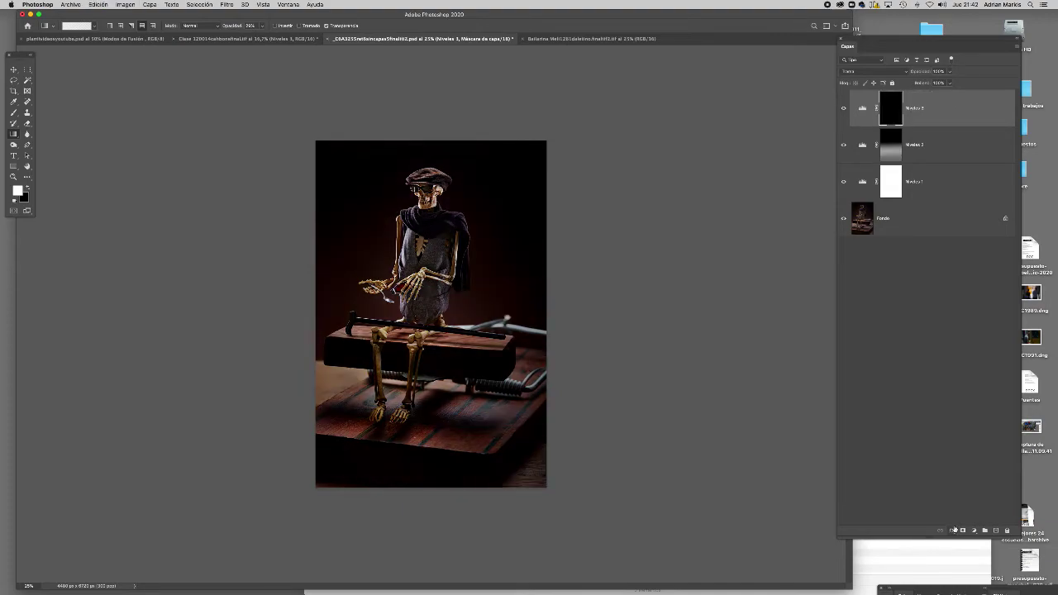
Brush white at low opacity on the Screen Levels mask over the skeleton's head and scarf
{"action": "left_click", "coordinate": [13, 112]}
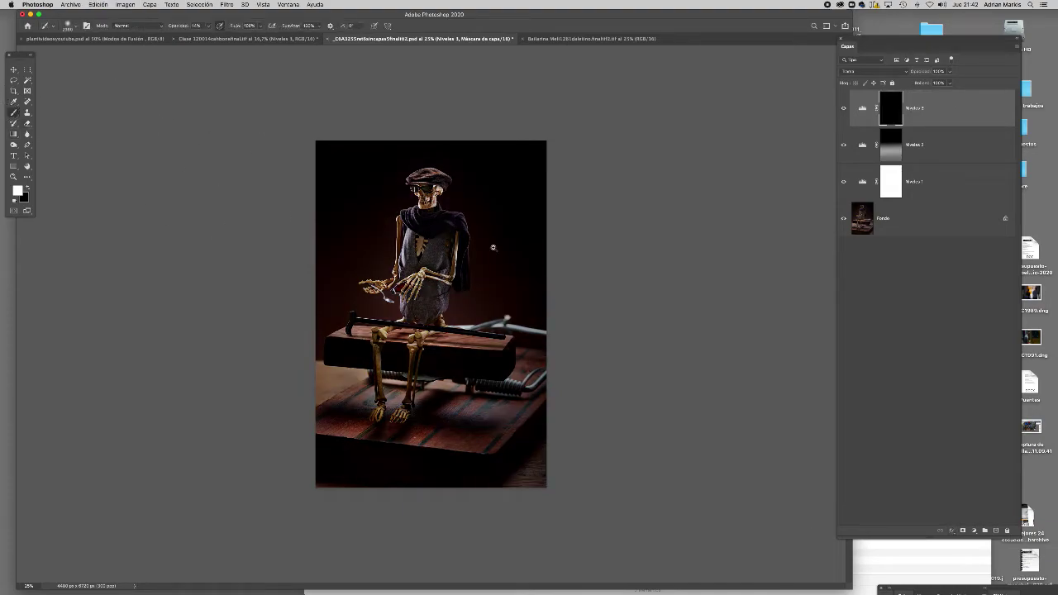
{"action": "key", "text": "super+plus"}
{"action": "left_click_drag", "start_coordinate": [427, 198], "coordinate": [311, 185]}
{"action": "left_click_drag", "start_coordinate": [417, 194], "coordinate": [450, 219]}
{"action": "key", "text": "x"}
{"action": "key", "text": "x"}
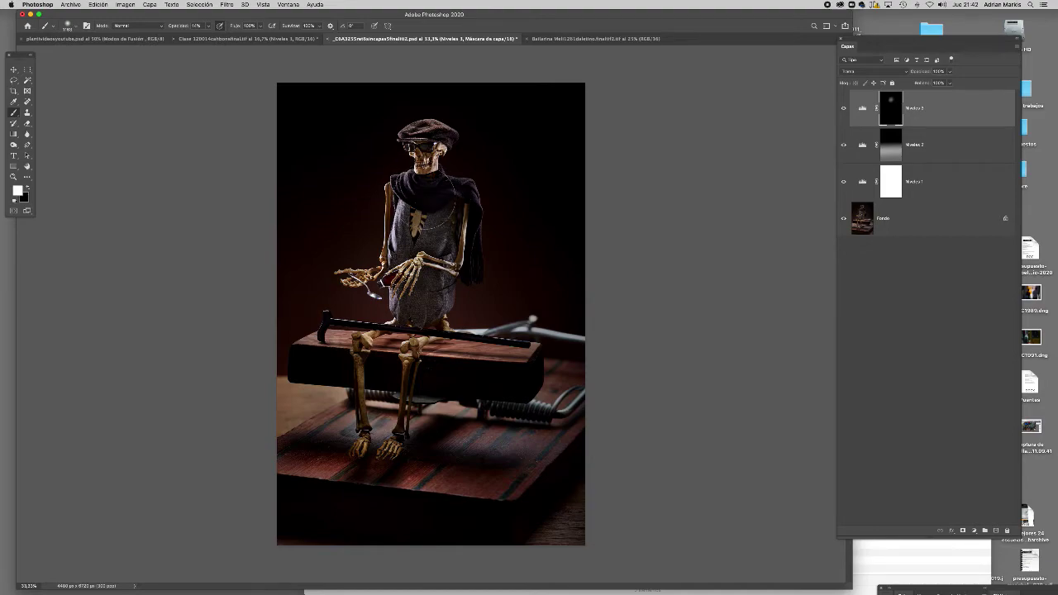
Set the brush opacity to 26% and paint more white on the Screen Levels mask over the skeleton's face and cap
{"action": "left_click", "coordinate": [205, 28]}
{"action": "type", "text": "26"}
{"action": "key", "text": "Return"}
{"action": "mouse_move", "coordinate": [433, 195]}
{"action": "left_mouse_down"}
{"action": "mouse_move", "coordinate": [417, 183]}
{"action": "mouse_move", "coordinate": [438, 192]}
{"action": "mouse_move", "coordinate": [430, 202]}
{"action": "mouse_move", "coordinate": [413, 147]}
{"action": "mouse_move", "coordinate": [436, 131]}
{"action": "left_mouse_up"}
{"action": "key", "text": "super+minus"}
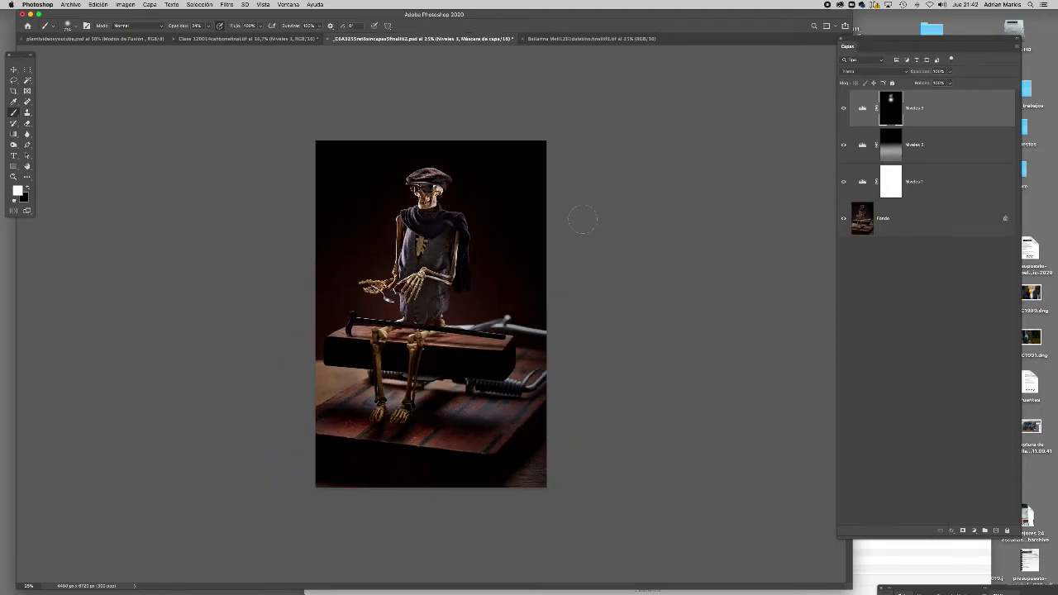
Group the three Levels layers and compare the skeleton photo with the group hidden and shown
{"action": "left_click", "coordinate": [964, 184], "text": "shift"}
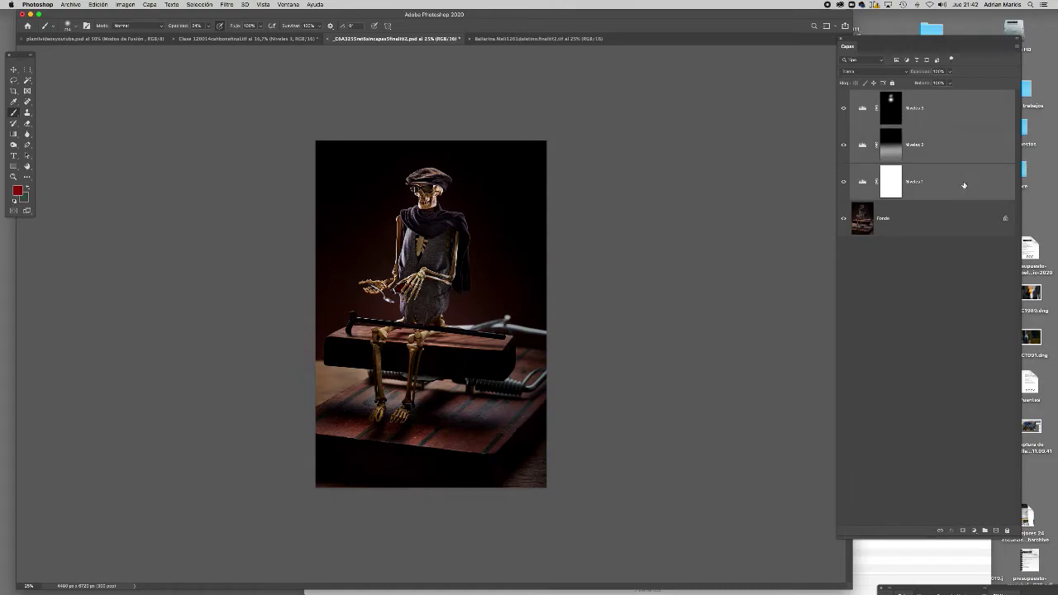
{"action": "key", "text": "super+g"}
{"action": "left_click", "coordinate": [842, 96]}
{"action": "left_click", "coordinate": [842, 97]}
{"action": "left_click", "coordinate": [841, 98]}
{"action": "left_click", "coordinate": [842, 95]}
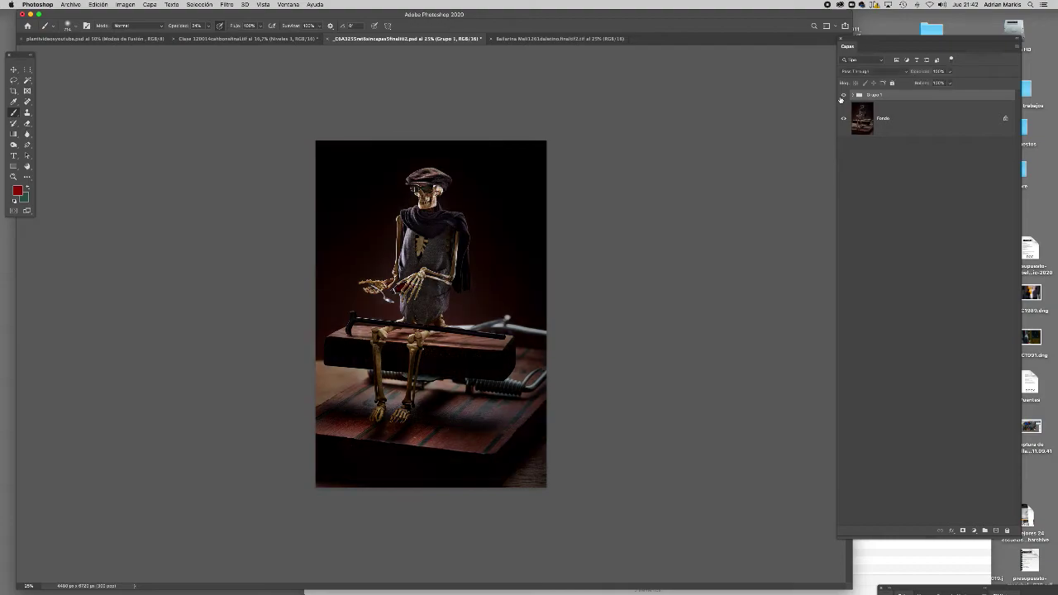
{"action": "left_click", "coordinate": [842, 96]}
{"action": "left_click", "coordinate": [842, 96]}
{"action": "left_click", "coordinate": [842, 95]}
{"action": "left_click", "coordinate": [841, 96]}
{"action": "left_click", "coordinate": [841, 95]}
{"action": "left_click", "coordinate": [842, 96]}
Add a Normal-mode Levels adjustment above the group and move its black and white input points inward to boost contrast
{"action": "left_click", "coordinate": [976, 532]}
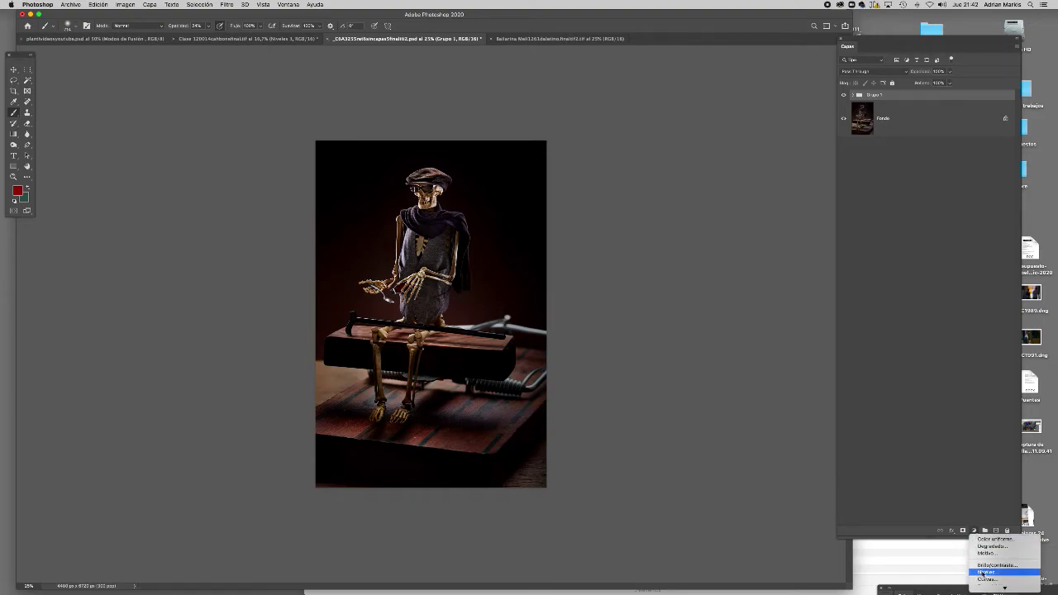
{"action": "left_click", "coordinate": [982, 572]}
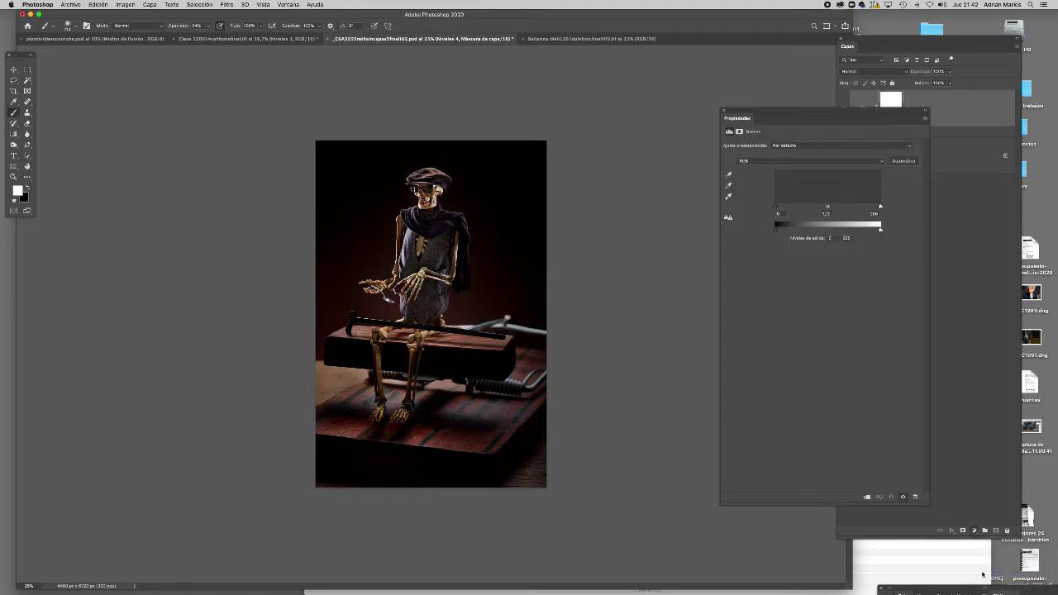
{"action": "left_click", "coordinate": [723, 110]}
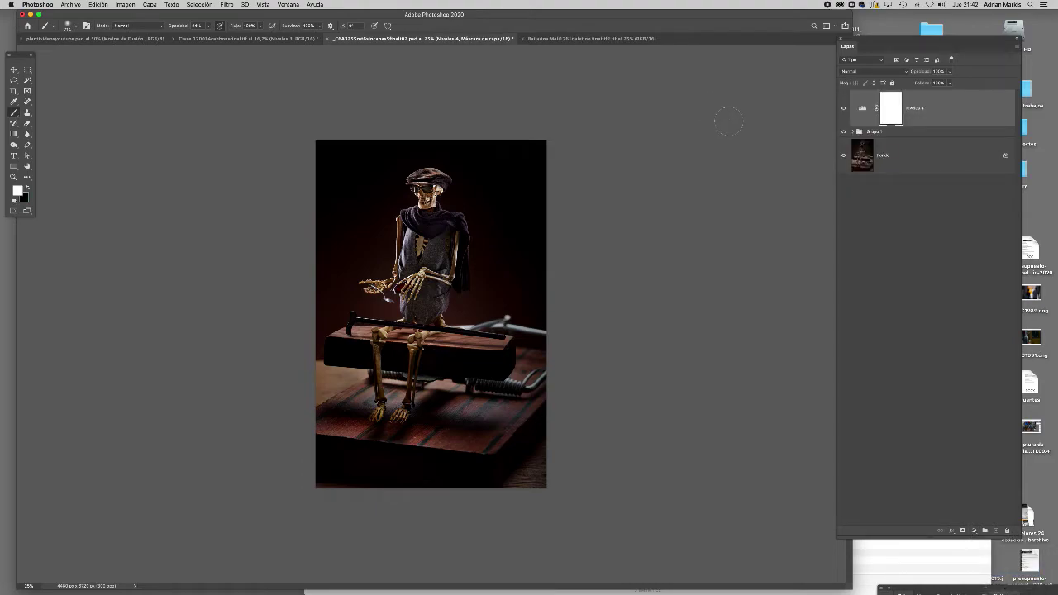
{"action": "double_click", "coordinate": [864, 109]}
{"action": "left_click_drag", "start_coordinate": [779, 210], "coordinate": [782, 208]}
{"action": "left_click_drag", "start_coordinate": [880, 206], "coordinate": [855, 206]}
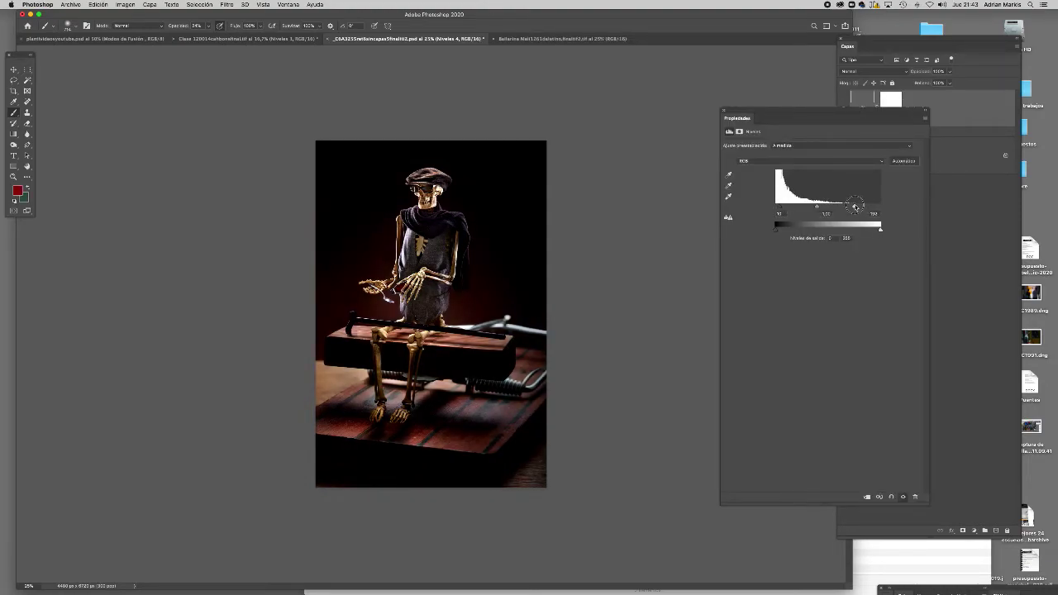
{"action": "left_click_drag", "start_coordinate": [781, 209], "coordinate": [787, 208]}
{"action": "left_click_drag", "start_coordinate": [858, 206], "coordinate": [852, 206]}
Compare the image with and without the Normal-mode Levels layer, examining the shadows and colours of the wooden base up close
{"action": "key", "text": "super+plus"}
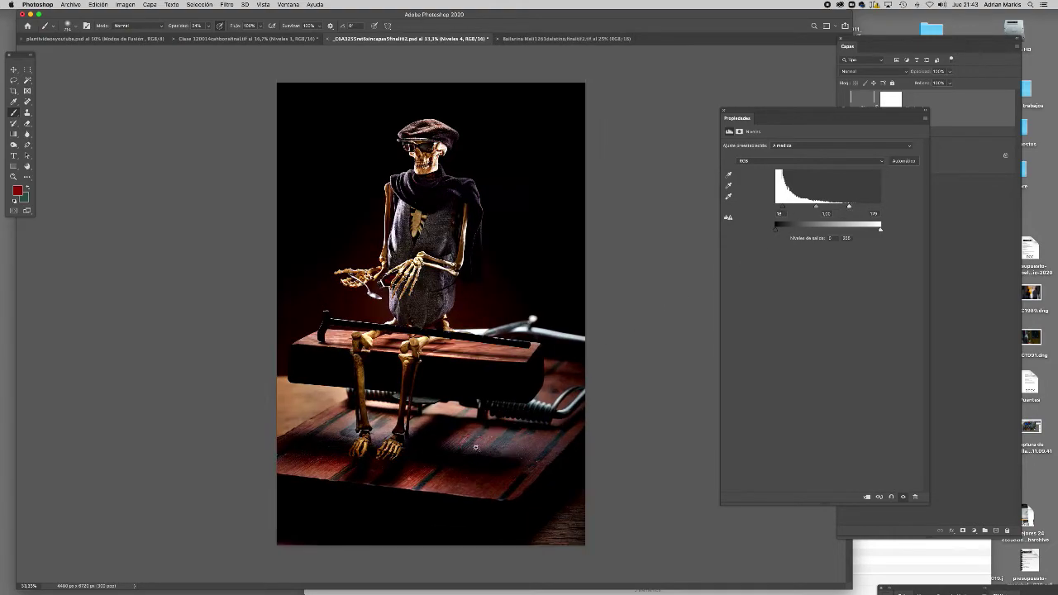
{"action": "key", "text": "super+plus"}
{"action": "left_click", "coordinate": [725, 110]}
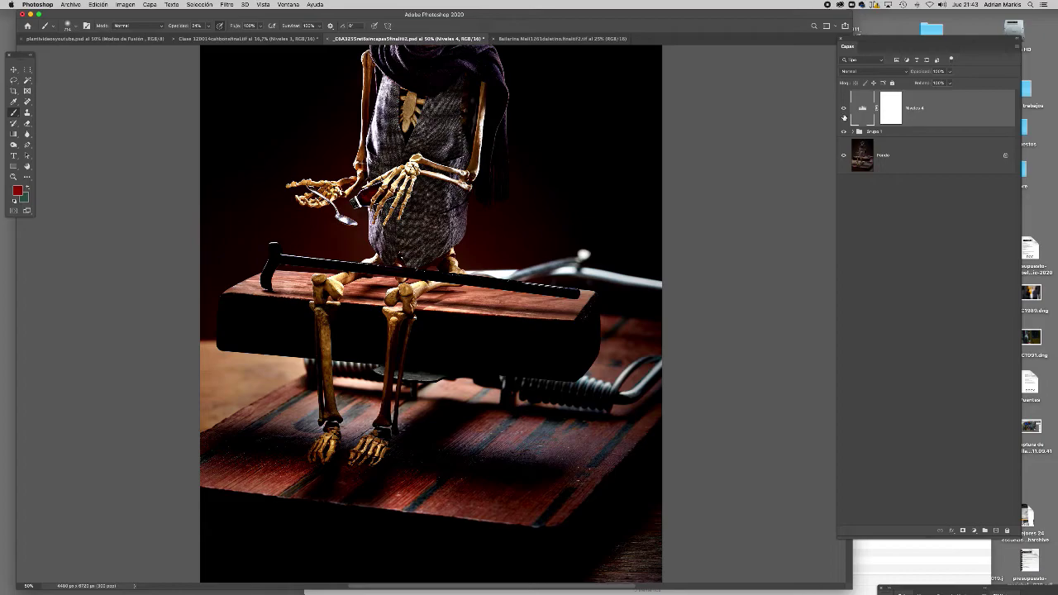
{"action": "left_click", "coordinate": [844, 109]}
{"action": "left_click", "coordinate": [844, 108]}
{"action": "scroll", "coordinate": [510, 472], "scroll_direction": "up", "scroll_amount": 6}
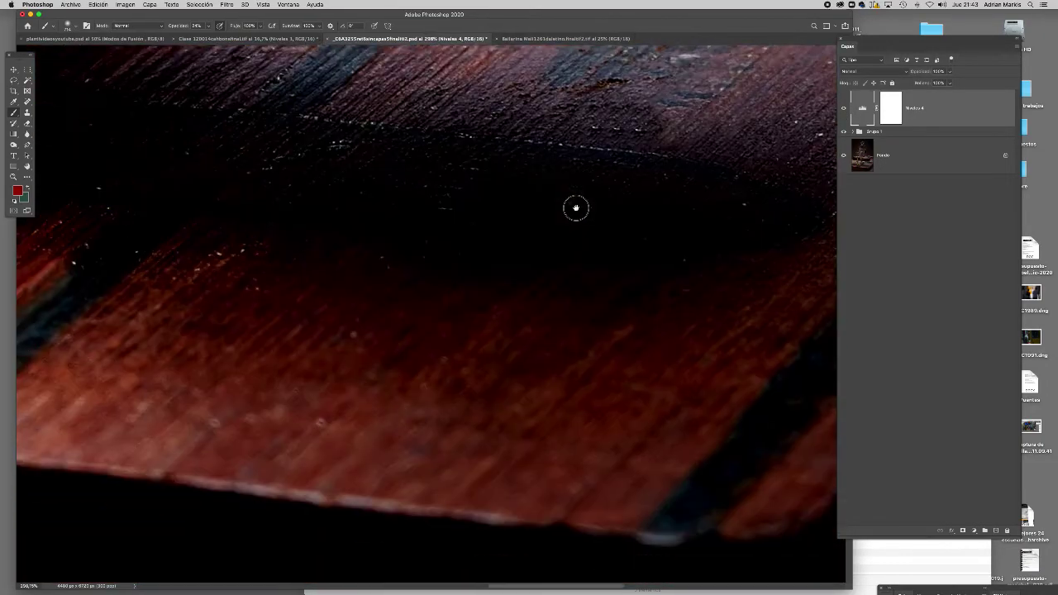
{"action": "left_click", "coordinate": [844, 109]}
{"action": "left_click", "coordinate": [844, 109]}
{"action": "scroll", "coordinate": [594, 163], "scroll_direction": "down", "scroll_amount": 8}
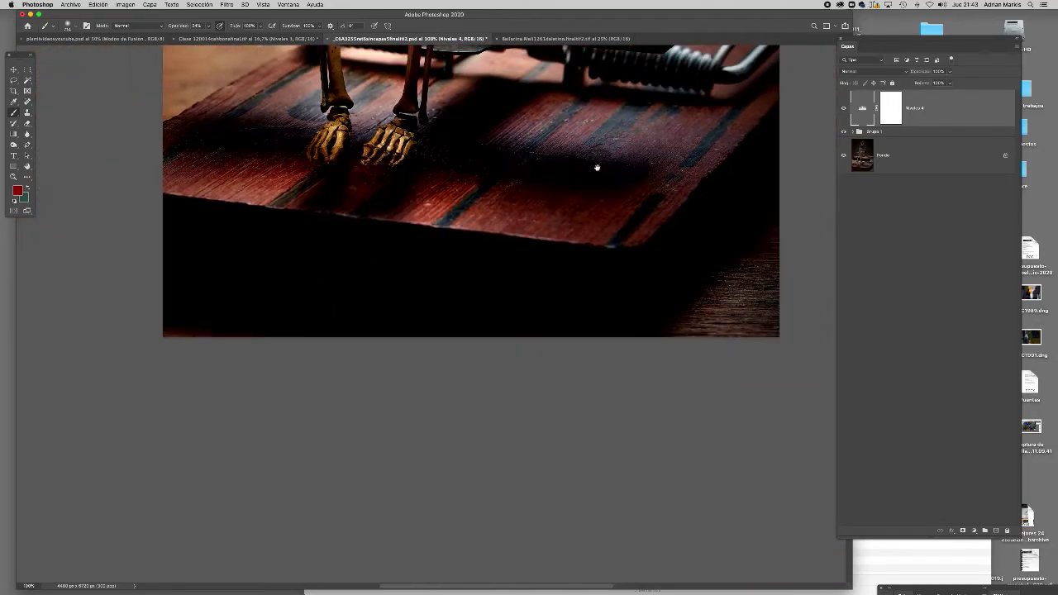
{"action": "scroll", "coordinate": [496, 345], "scroll_direction": "up", "scroll_amount": 3}
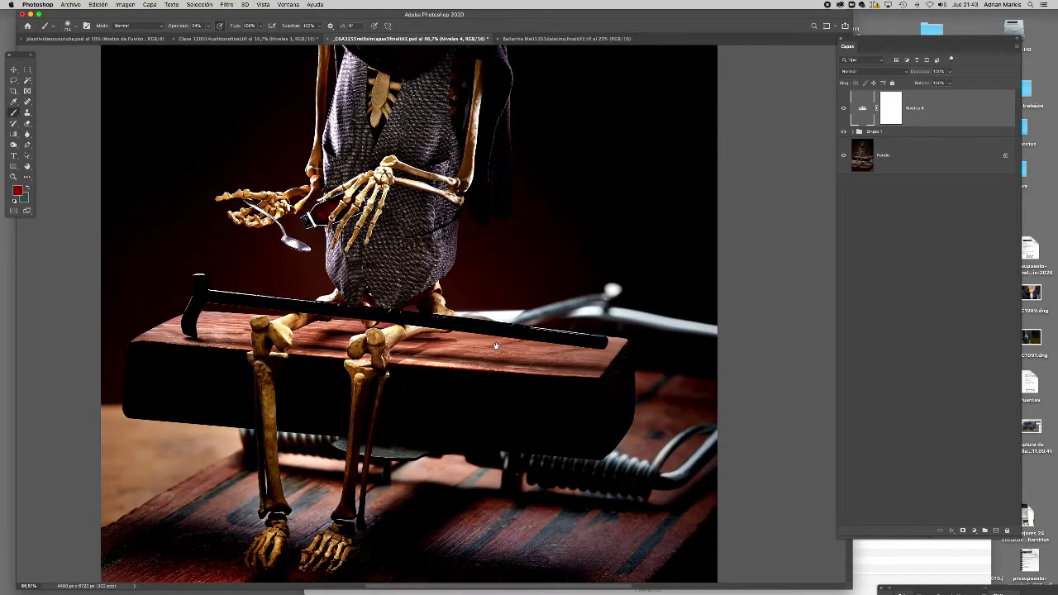
{"action": "left_click_drag", "start_coordinate": [496, 345], "coordinate": [534, 178]}
{"action": "scroll", "coordinate": [534, 178], "scroll_direction": "down", "scroll_amount": 3}
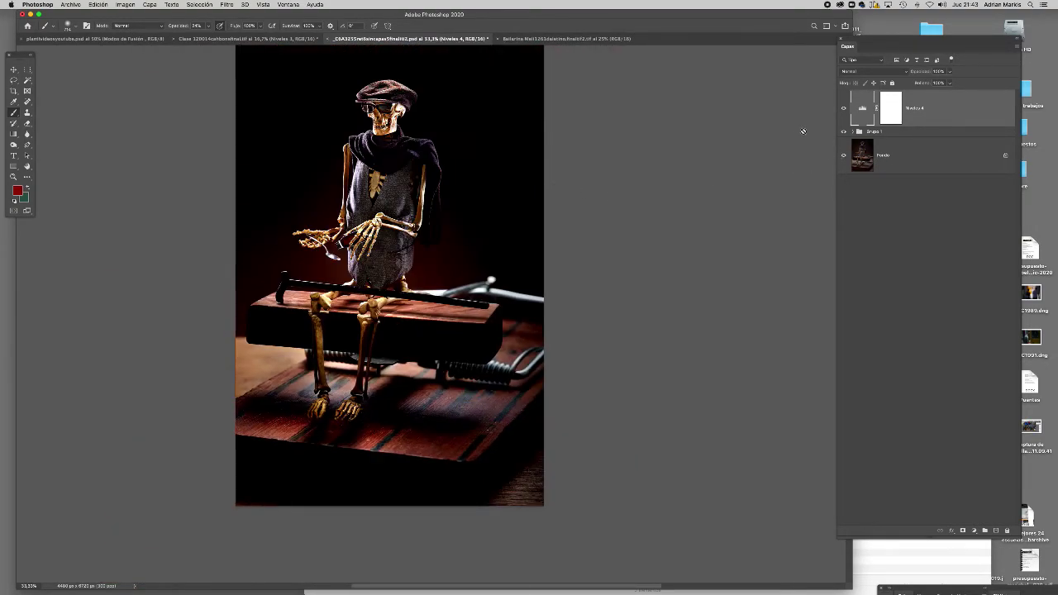
{"action": "scroll", "coordinate": [801, 130], "scroll_direction": "left", "scroll_amount": 1}
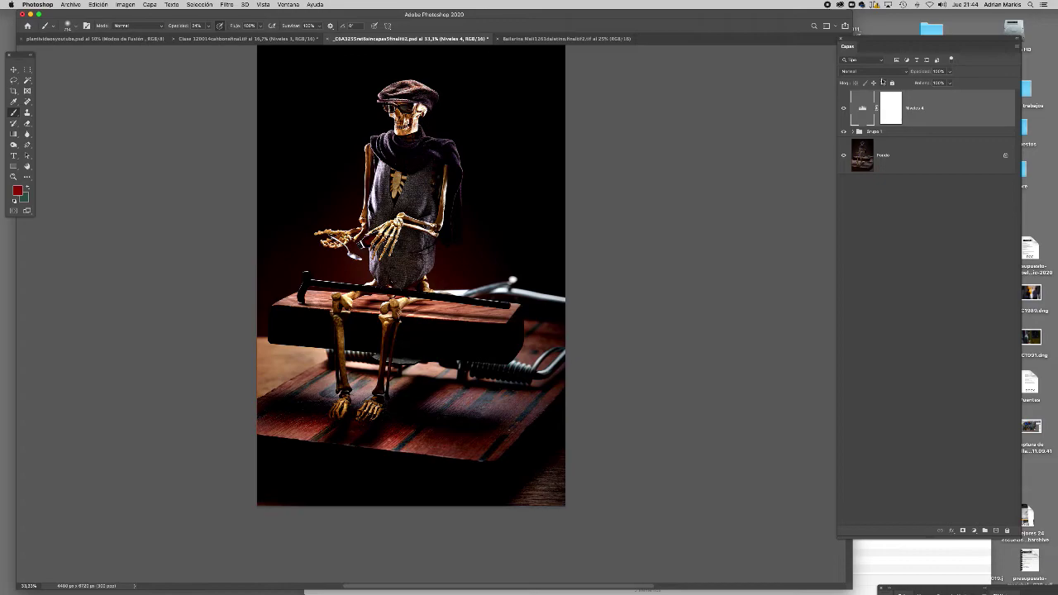
Try the top Levels layer in Luminosity blend mode, comparing the image with and without it, and delete the layer
{"action": "left_click", "coordinate": [888, 73]}
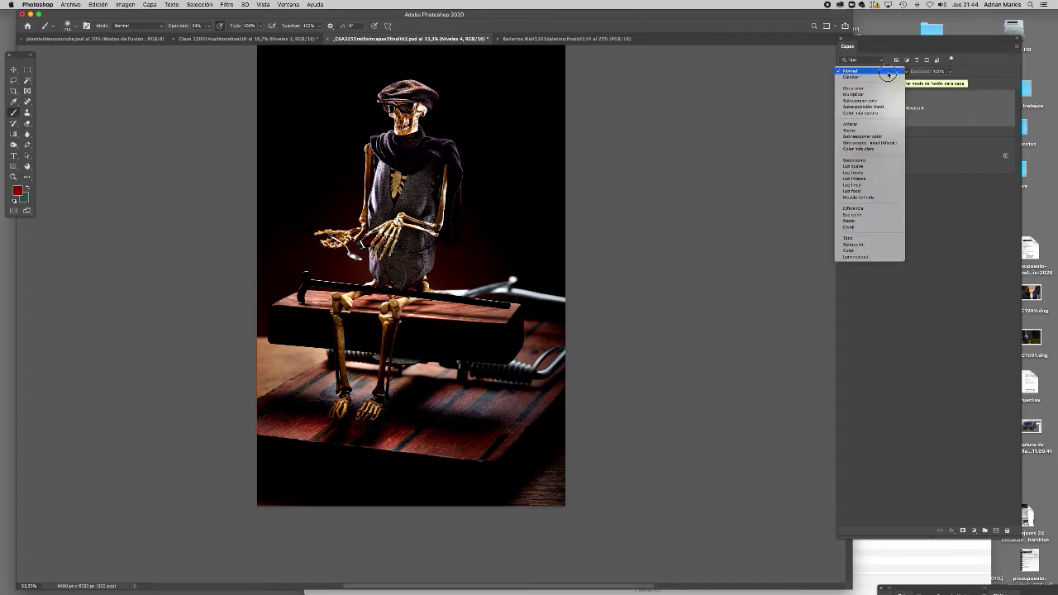
{"action": "left_click", "coordinate": [857, 257]}
{"action": "left_click", "coordinate": [843, 108]}
{"action": "left_click", "coordinate": [843, 108]}
{"action": "left_click", "coordinate": [843, 108]}
{"action": "left_click", "coordinate": [842, 108]}
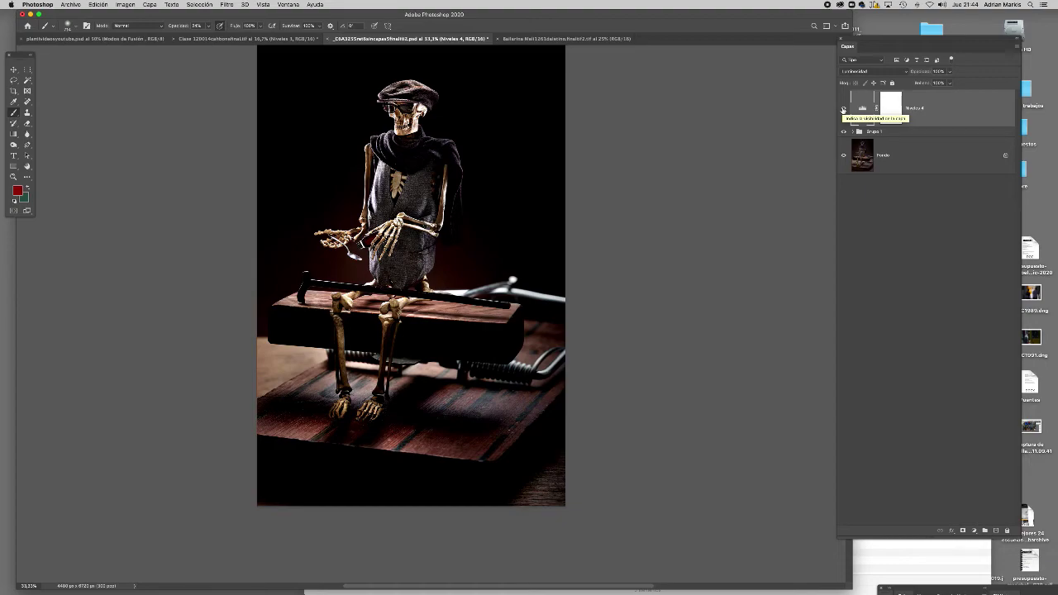
{"action": "key", "text": "BackSpace"}
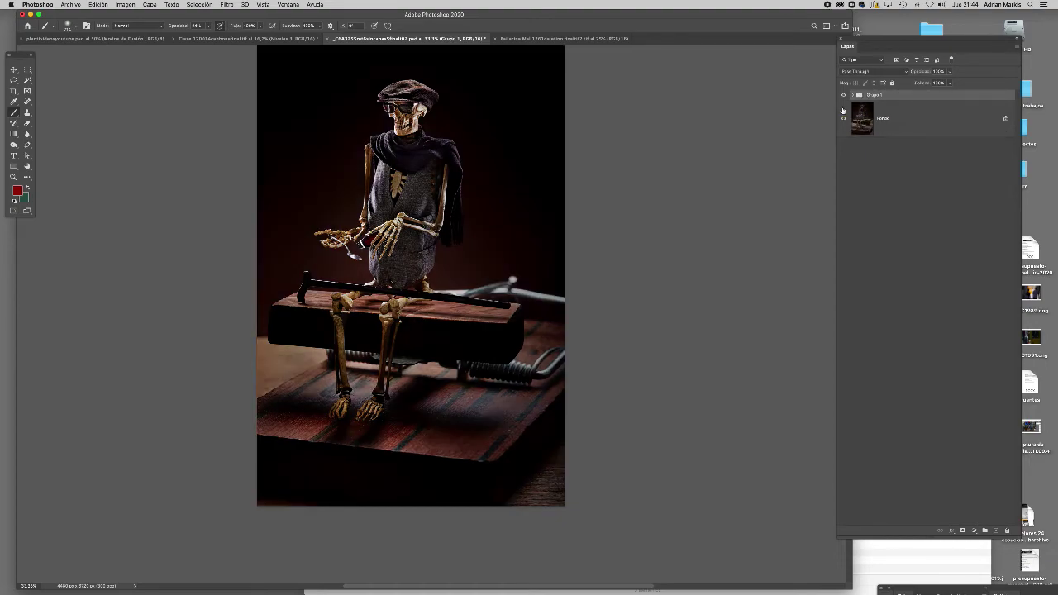